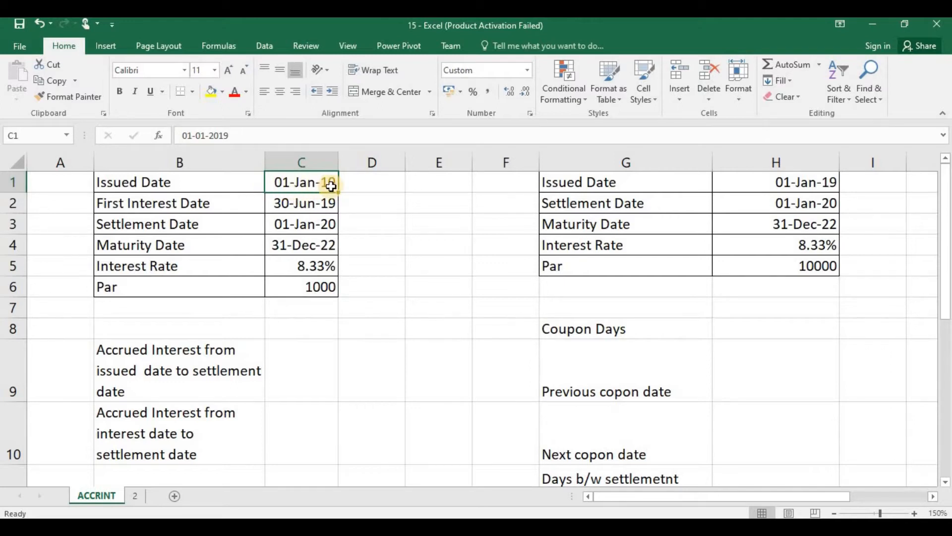
left_click(293, 210)
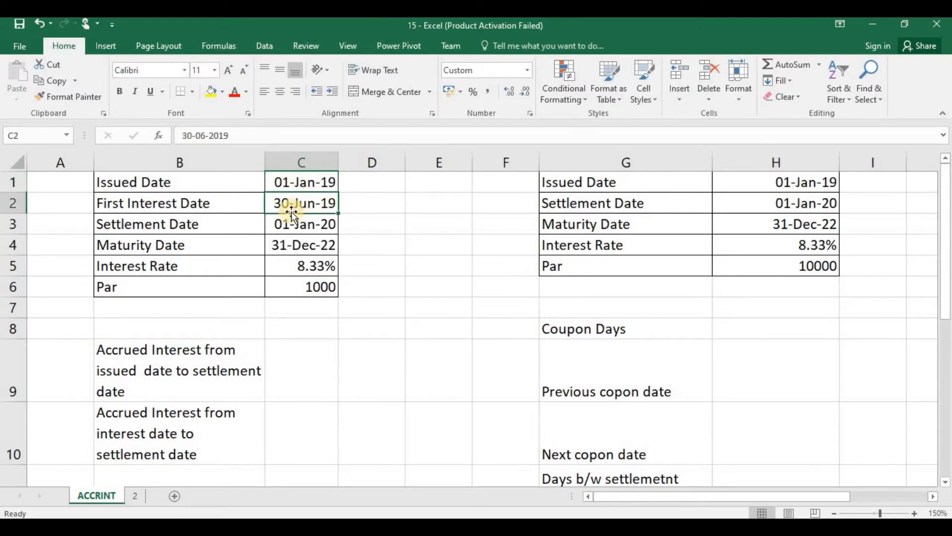
left_click(300, 224)
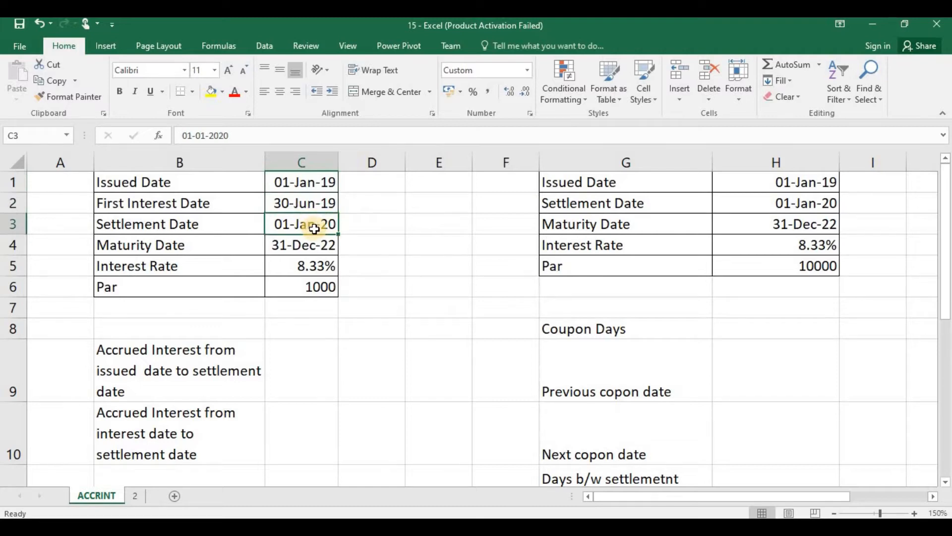
left_click(279, 203)
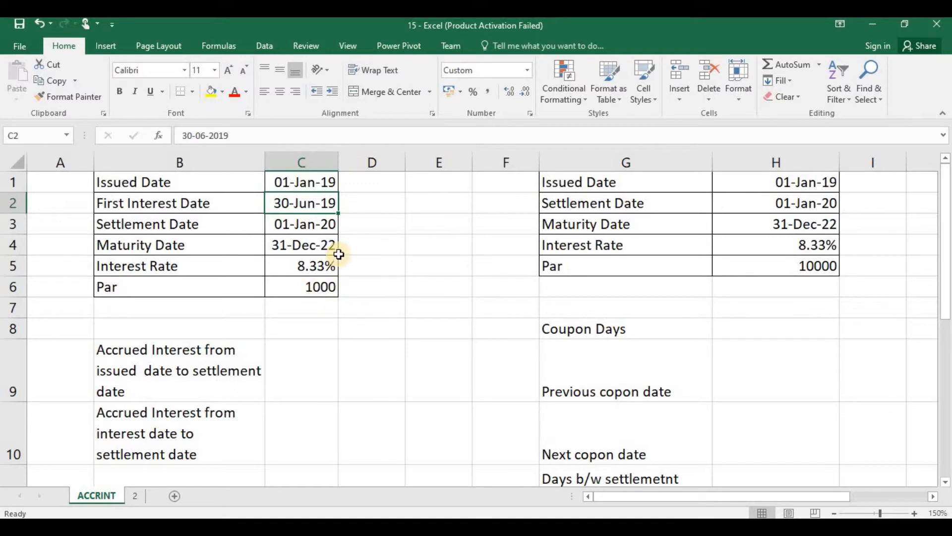
Step: Begin an ACCRINT formula in C9 using C1 as issue date, C2 as first interest date and C3 as settlement date
left_click(284, 370)
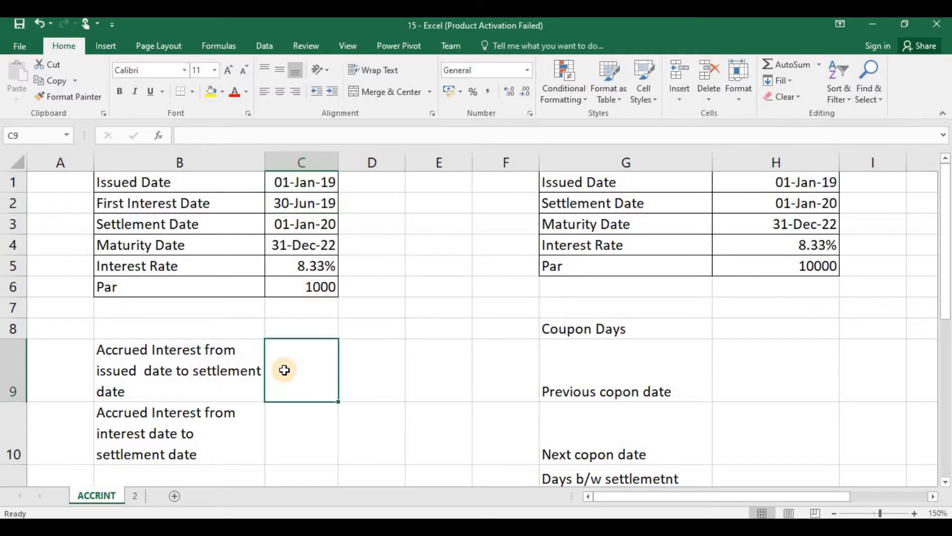
type("=acc")
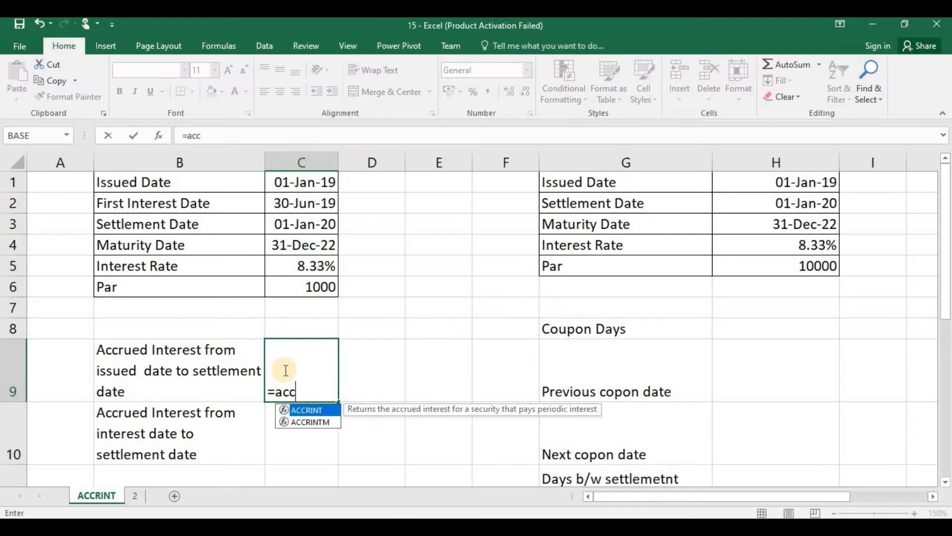
key("Tab")
key("BackSpace")
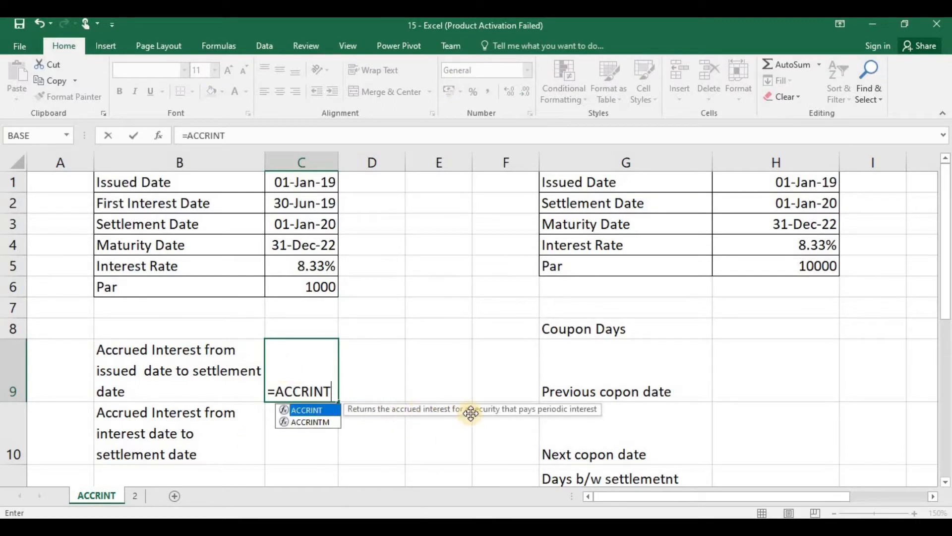
type("(")
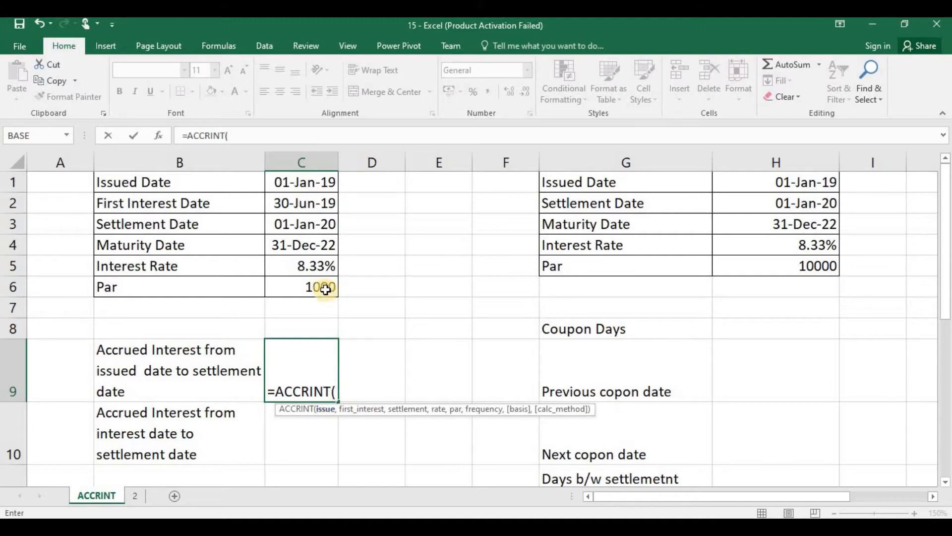
left_click(311, 182)
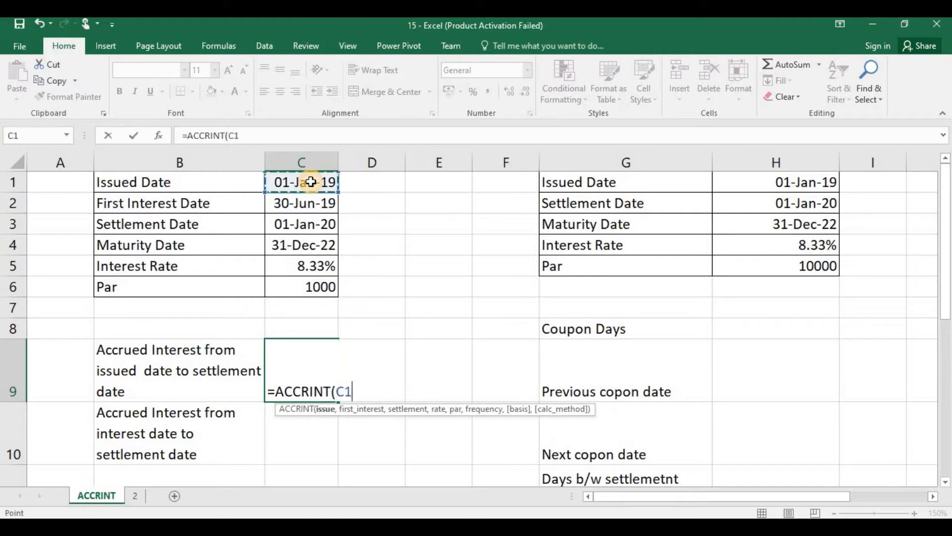
type(",")
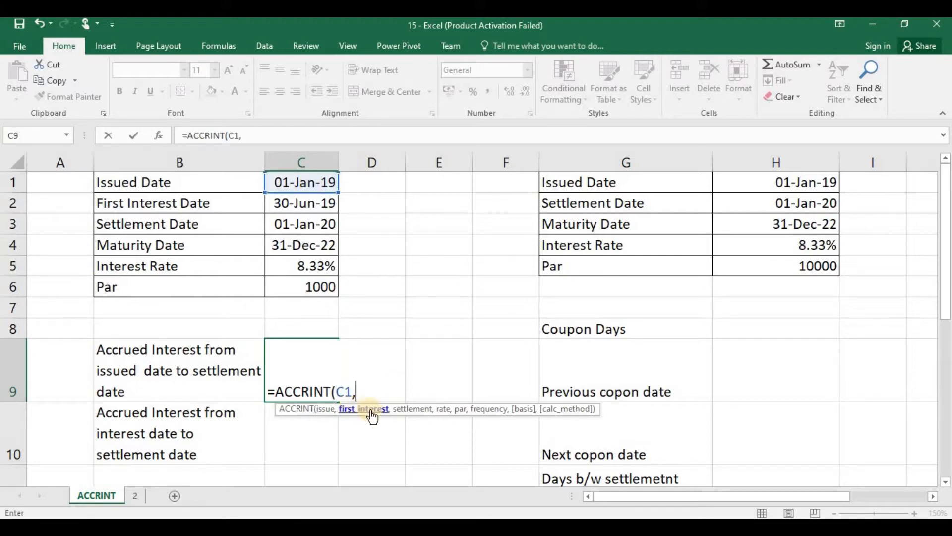
left_click(311, 205)
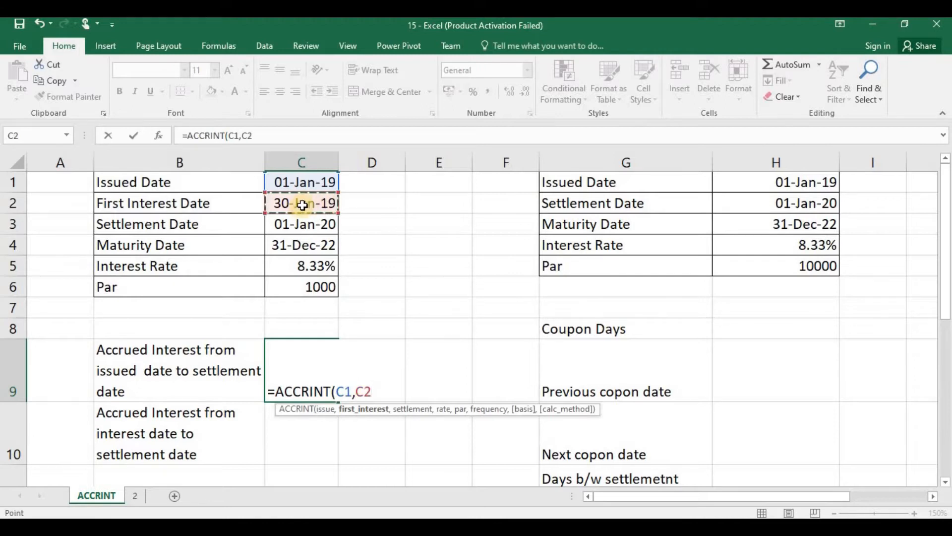
type(",")
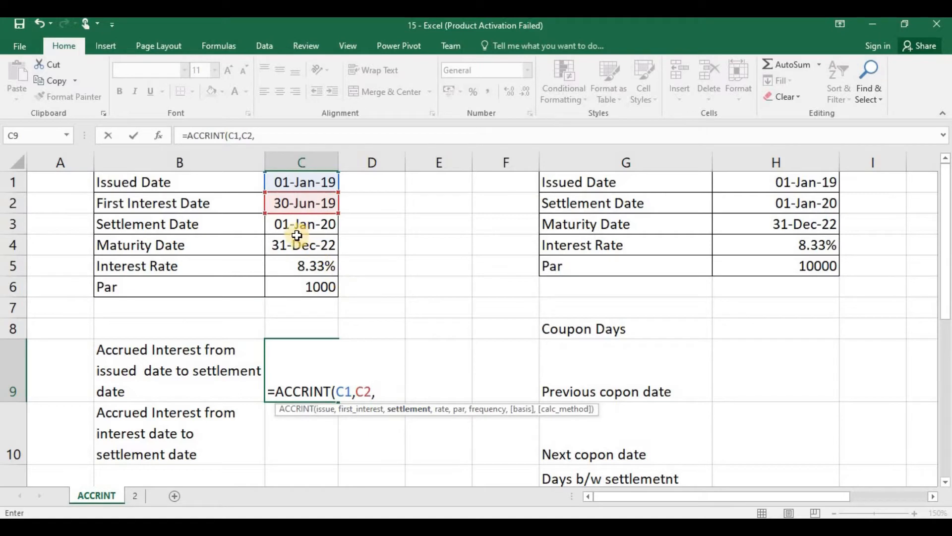
left_click(309, 225)
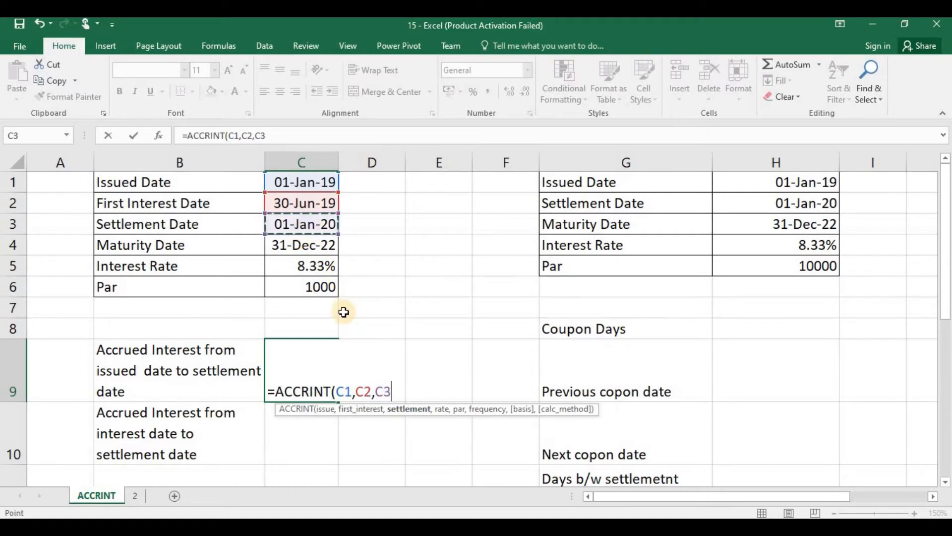
type(",")
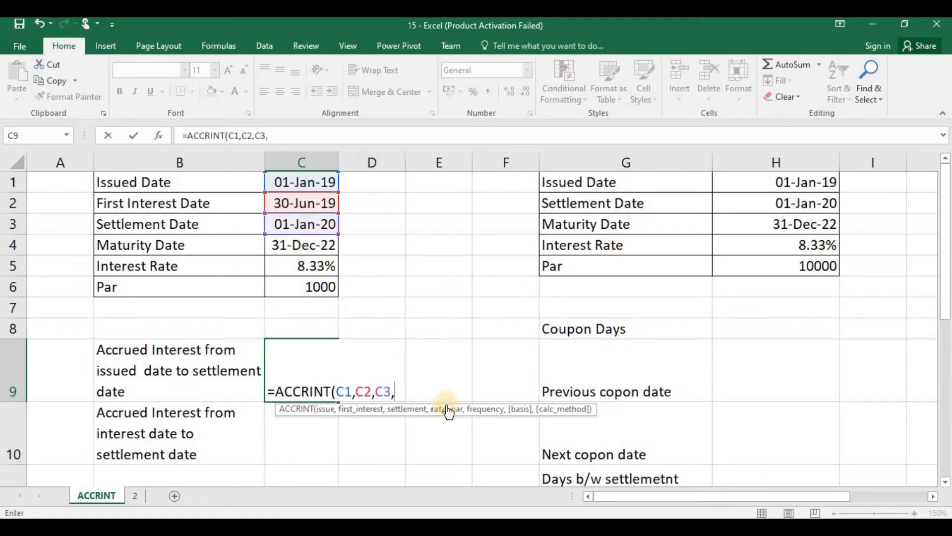
Step: Complete the C9 ACCRINT formula with rate C5, par C6, semiannual frequency 2, basis 3 (Actual/365) and calculation method 0
left_click(307, 264)
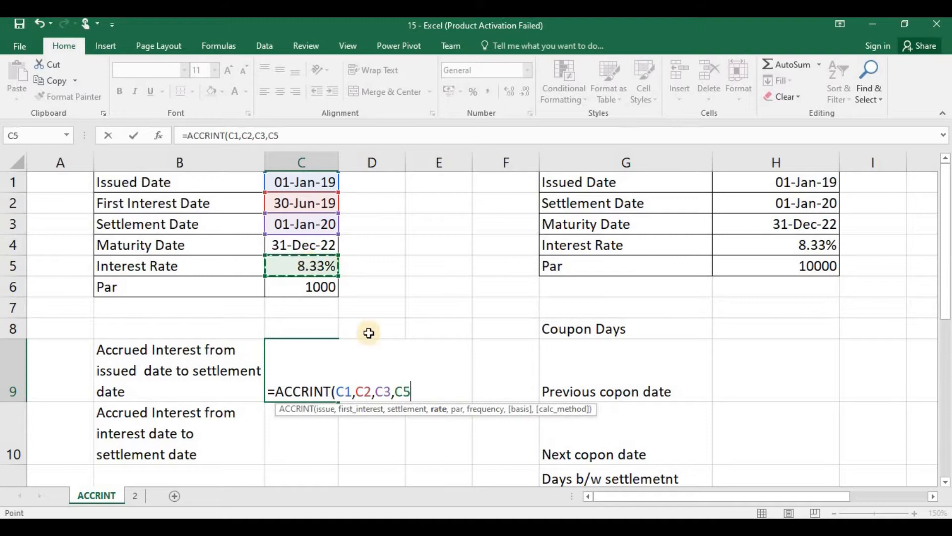
type(",")
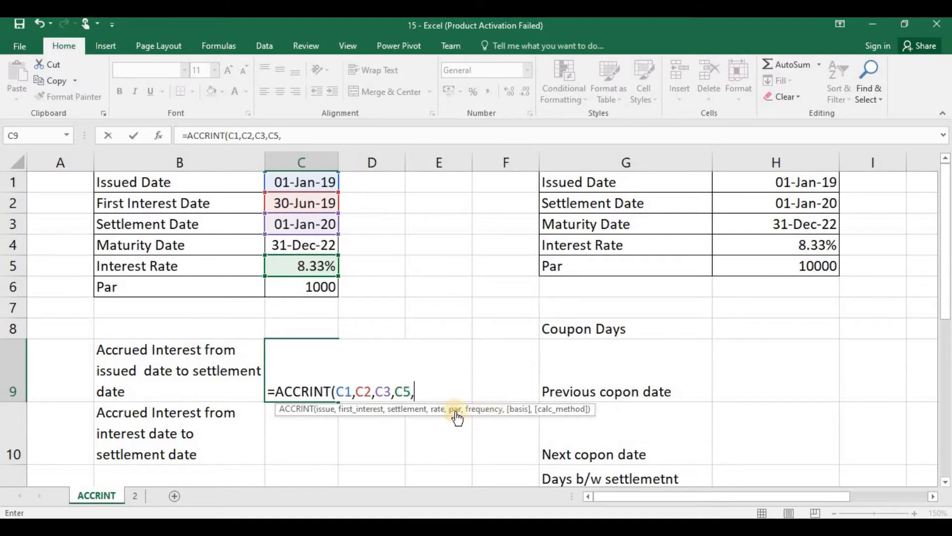
left_click(314, 285)
type(",")
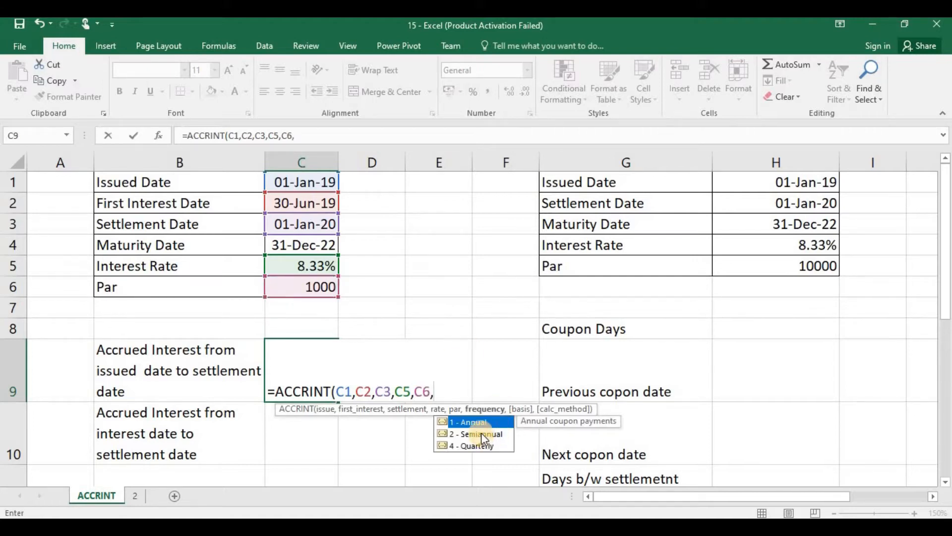
type("2,")
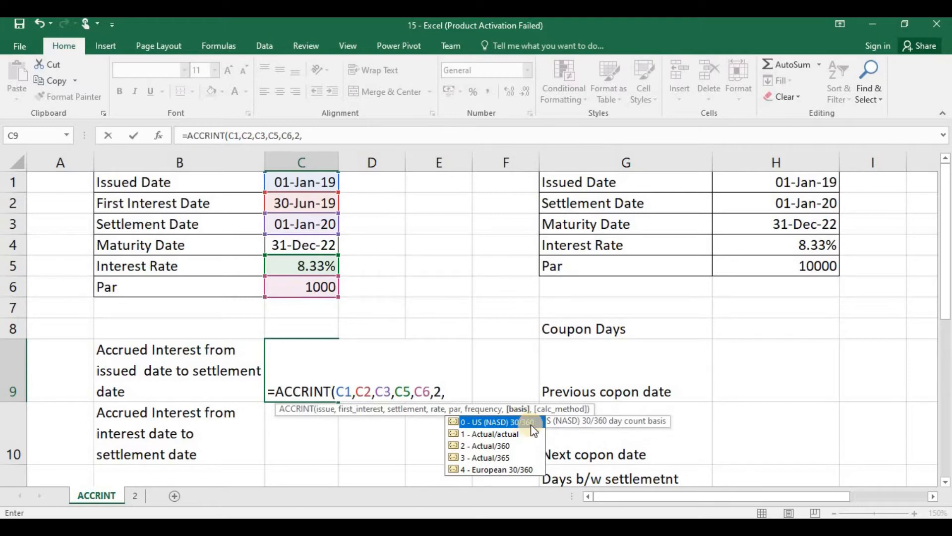
left_click(475, 458)
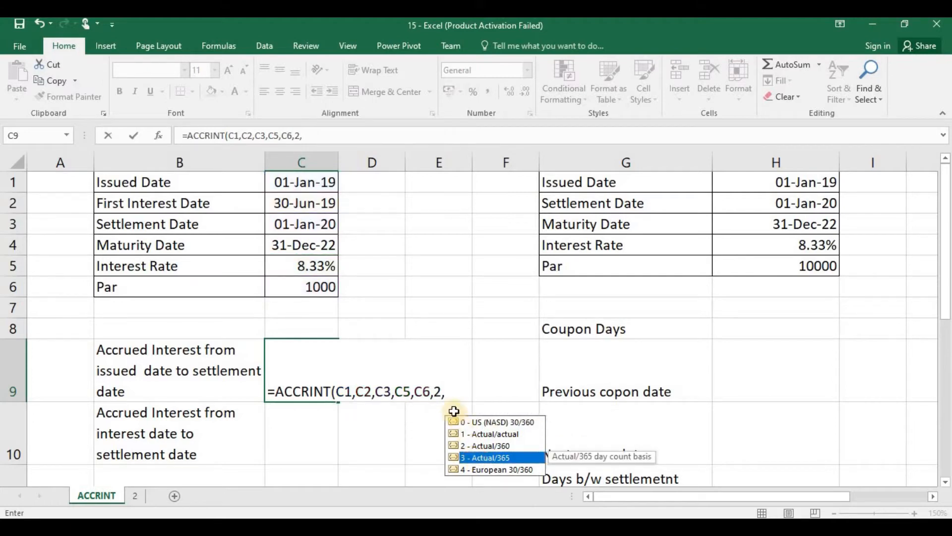
double_click(485, 455)
type(",")
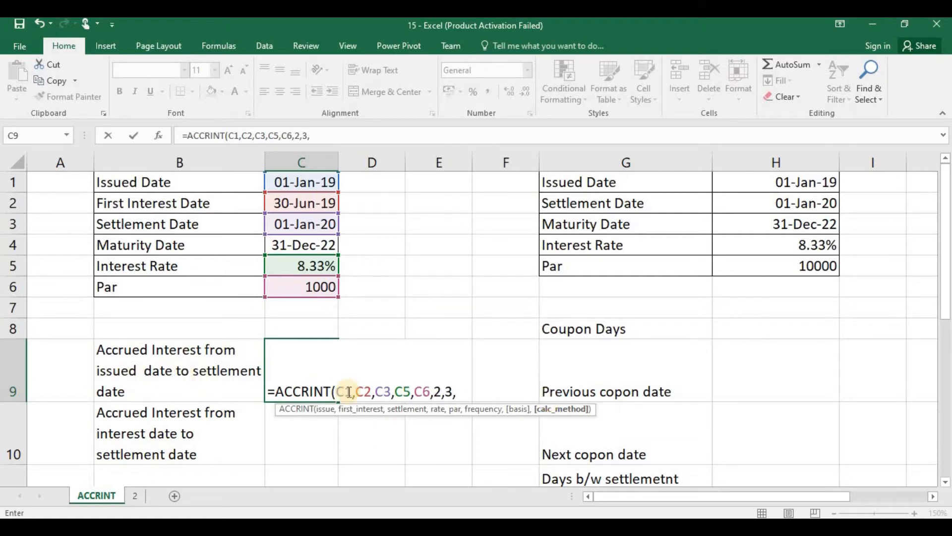
type("0")
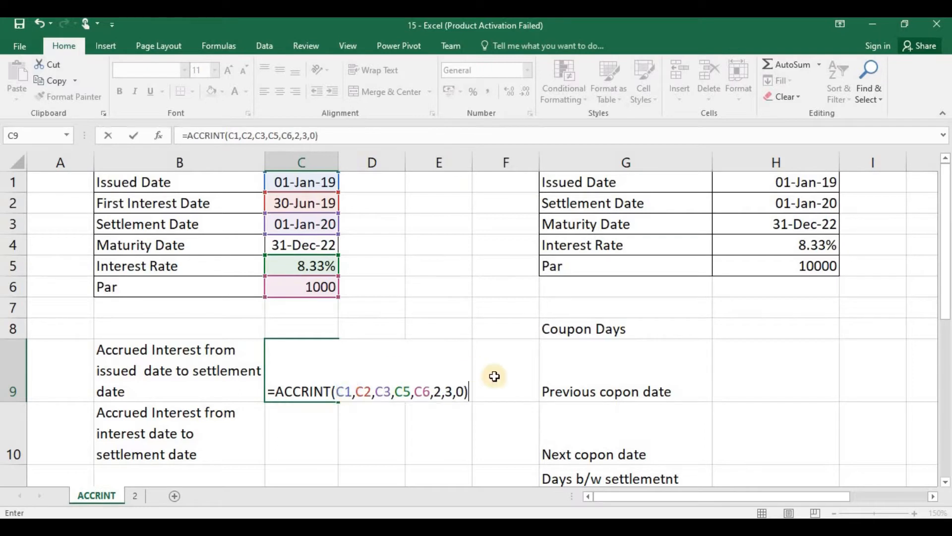
key("Return")
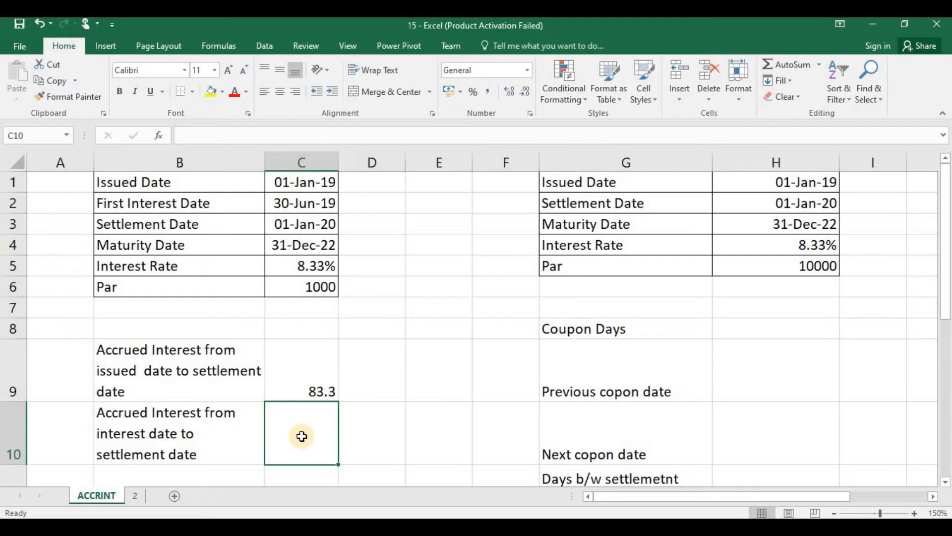
Step: Copy the ACCRINT formula text from C9 into C10, keeping the same cell references
left_click(301, 377)
left_click(363, 137)
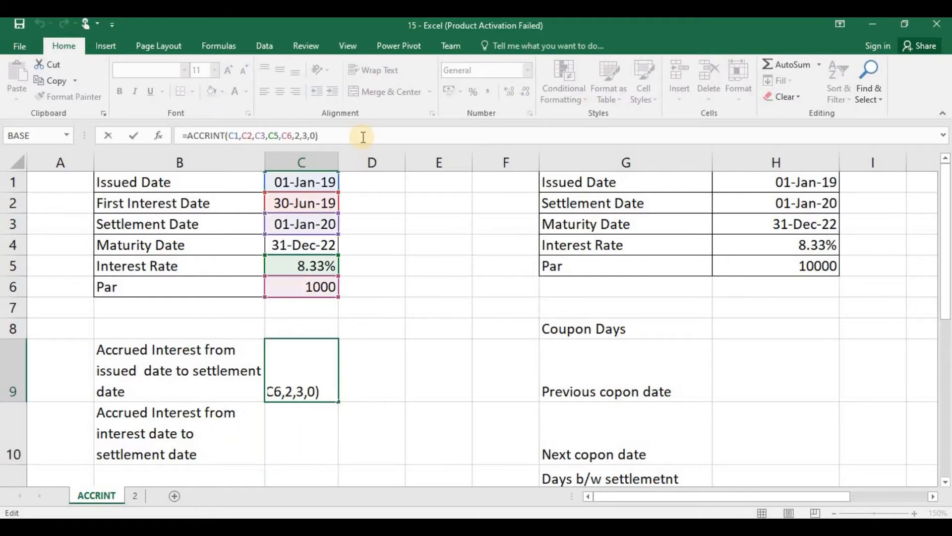
key("ctrl+shift+Left")
key("ctrl+shift+Left")
key("ctrl+shift+Left")
key("ctrl+shift+Left")
key("ctrl+shift+Left")
key("ctrl+shift+Left")
key("ctrl+shift+Left")
key("ctrl+shift+Left")
key("ctrl+shift+Left")
key("ctrl+shift+Left")
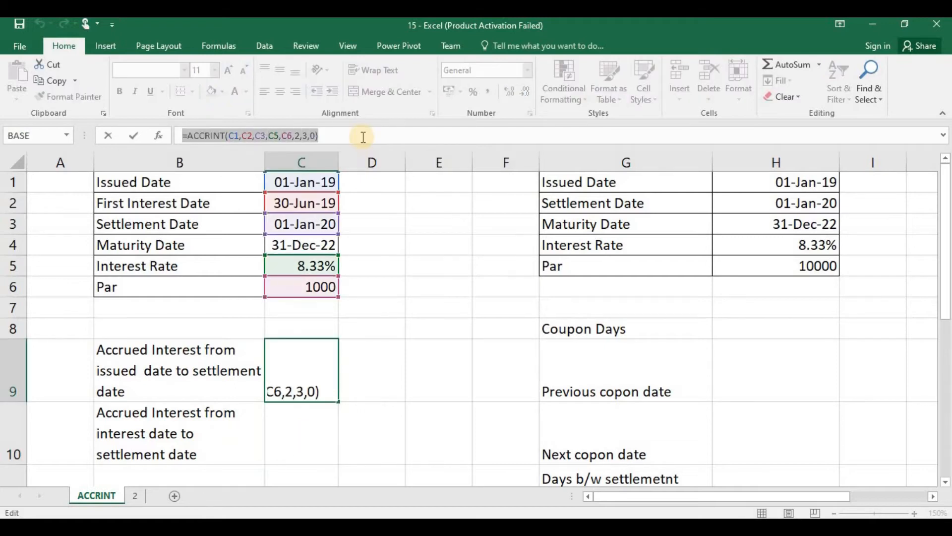
key("ctrl+c")
key("Escape")
double_click(311, 413)
key("ctrl+v")
key("Left")
key("Left")
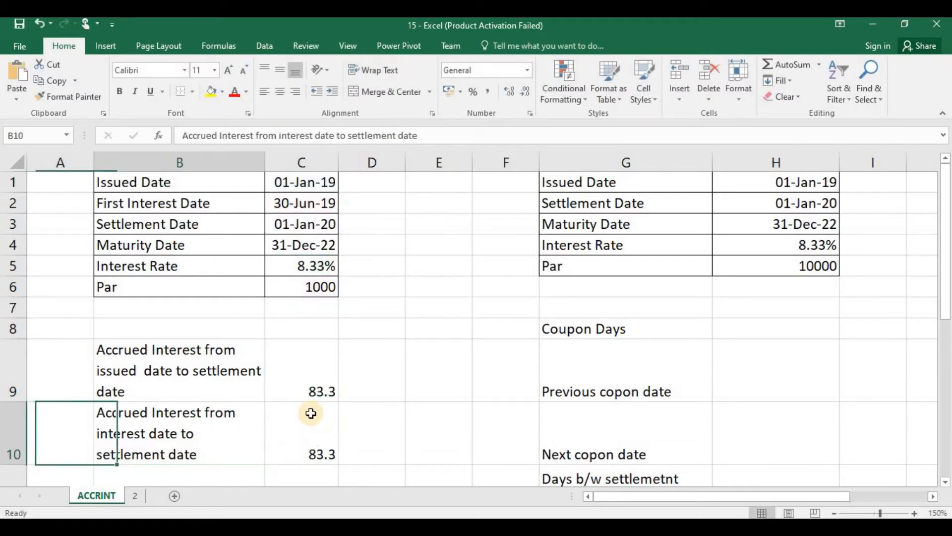
Step: Set the calculation method argument of the ACCRINT formula in C10 to 1
left_click(311, 413)
double_click(315, 135)
type("1")
key("Return")
key("Up")
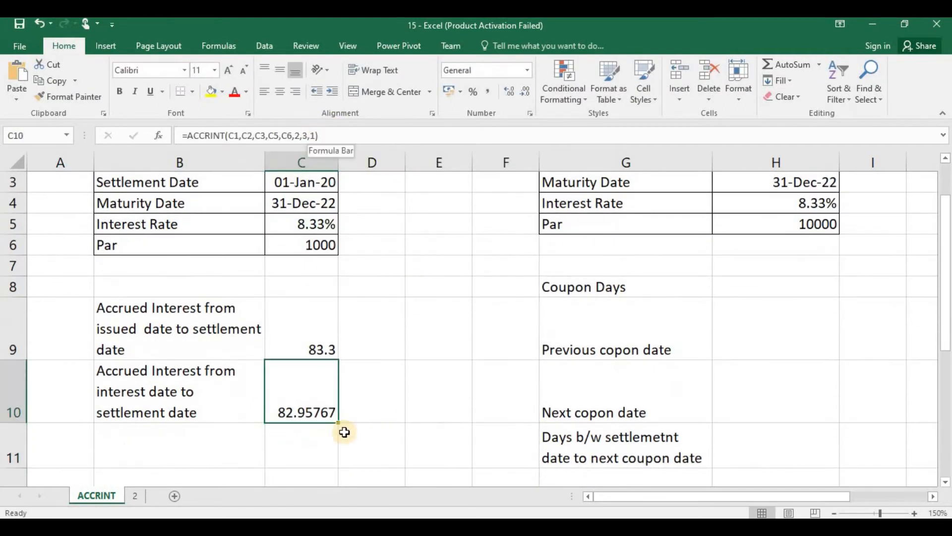
left_click_drag(946, 265, 943, 234)
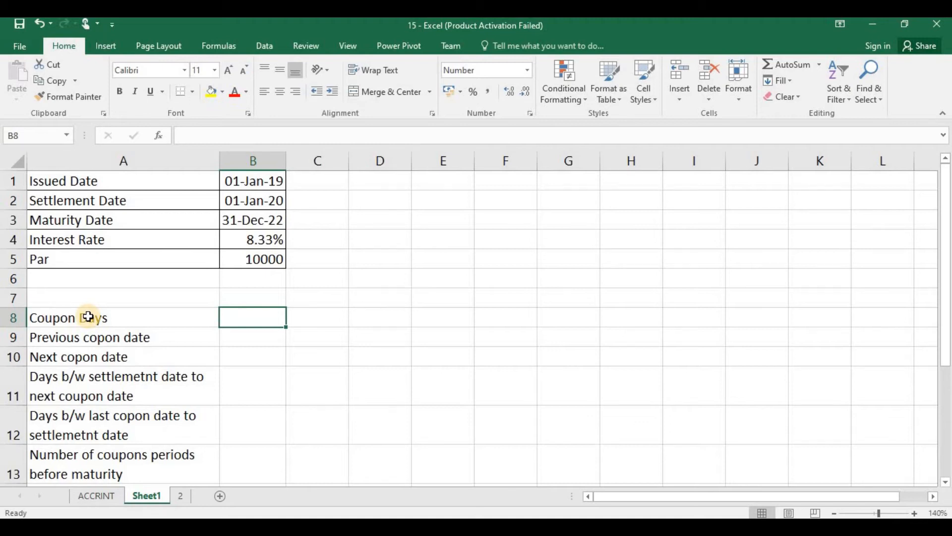
Step: Calculate the coupon days in B8 of Sheet1 with =COUPDAYS(B2,B3,2,3), using semiannual frequency and the Actual/365 basis
type("=COUPDAYS")
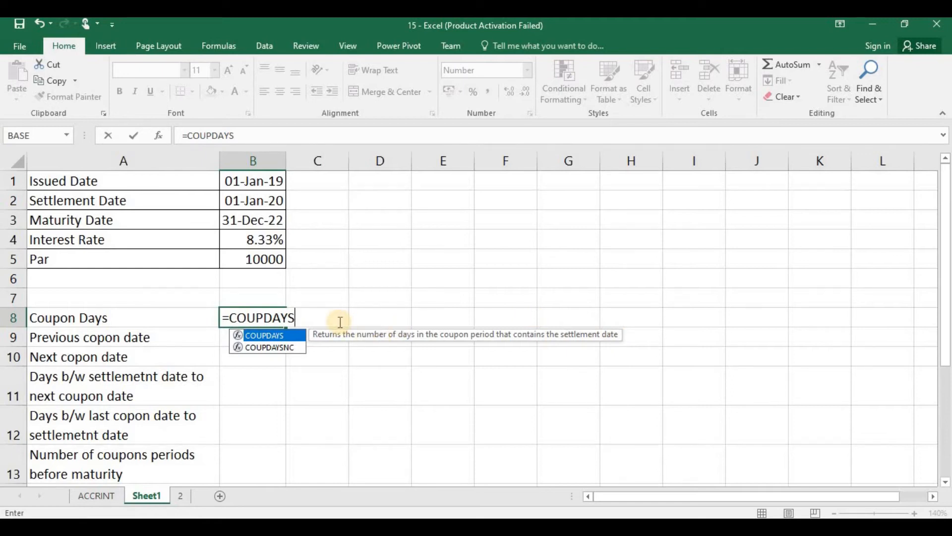
type("(")
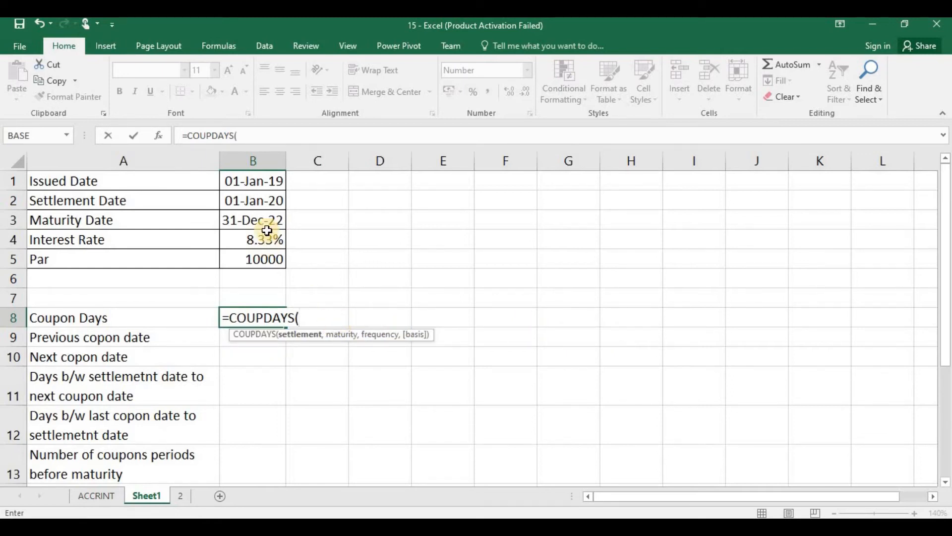
left_click(259, 203)
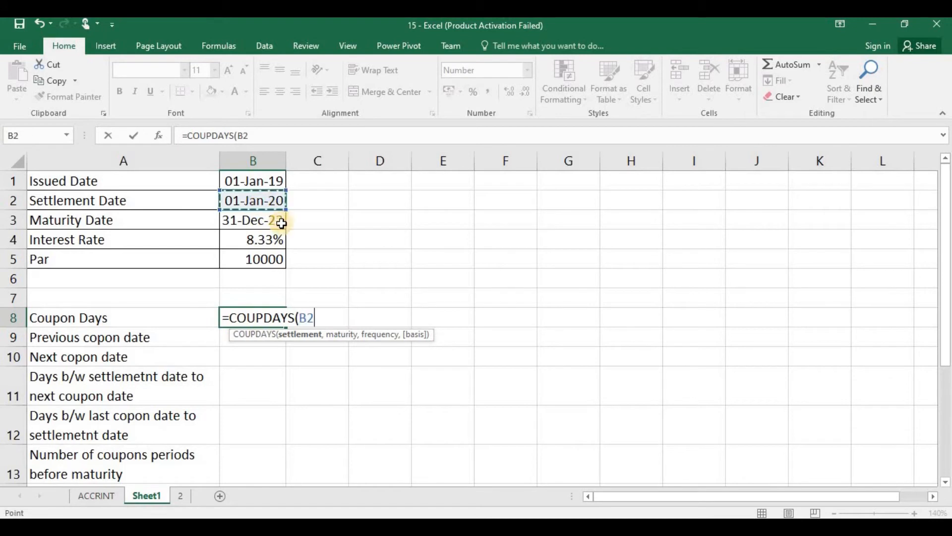
type(",")
left_click(266, 226)
type(",")
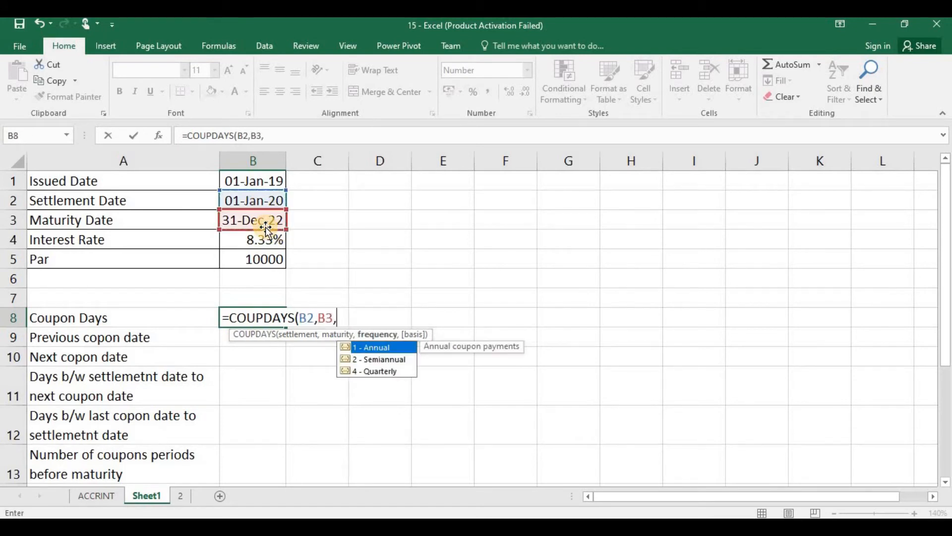
type("2")
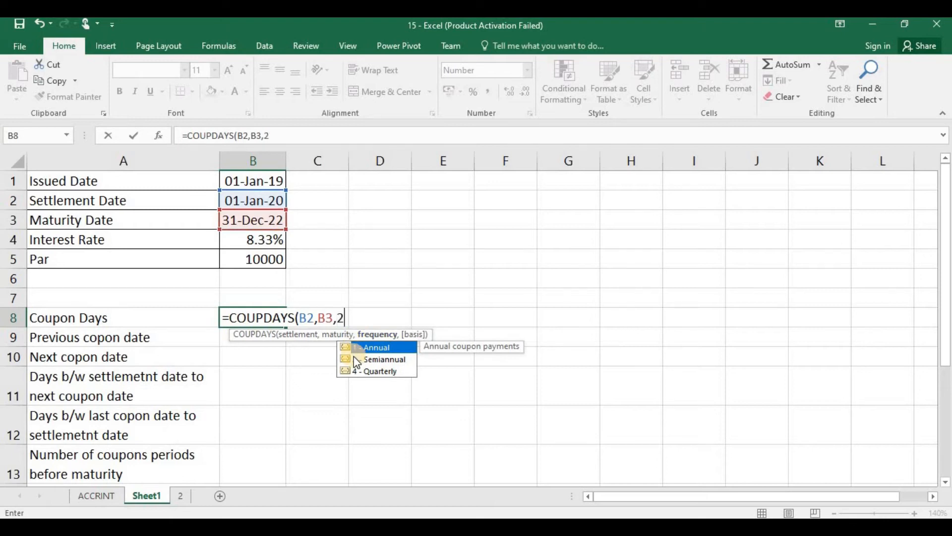
type(",")
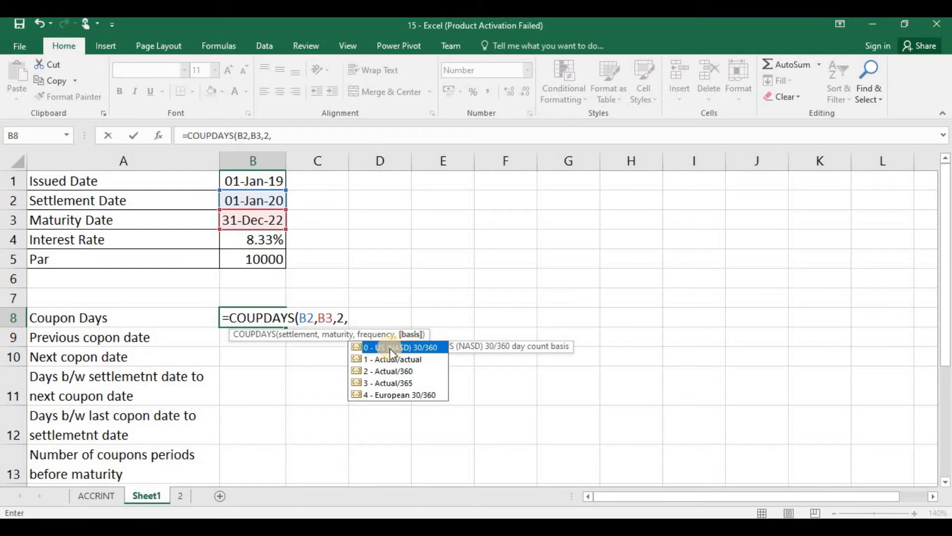
double_click(385, 382)
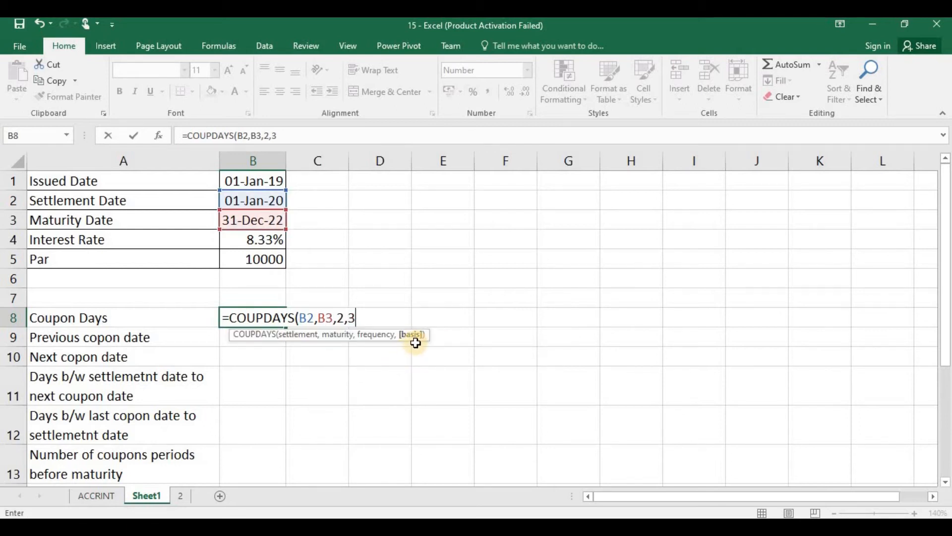
type(")")
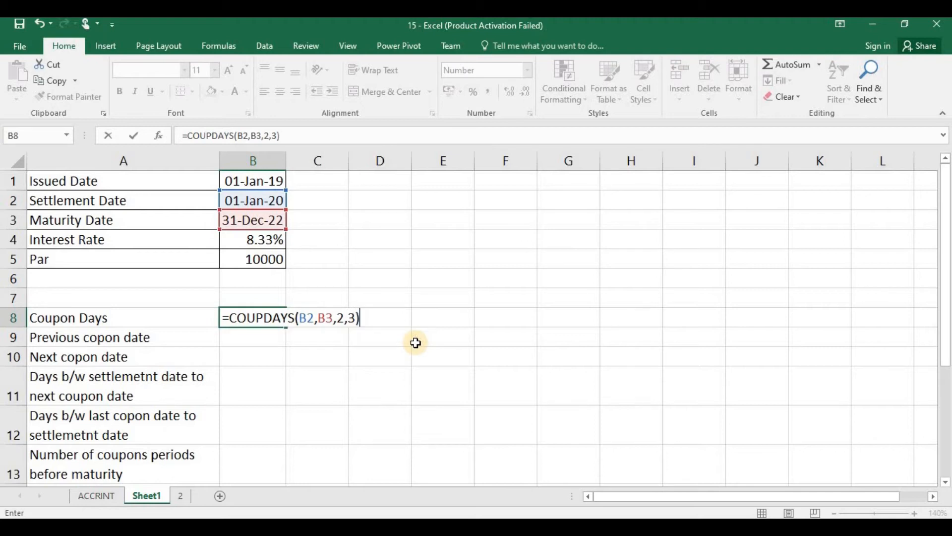
key("Return")
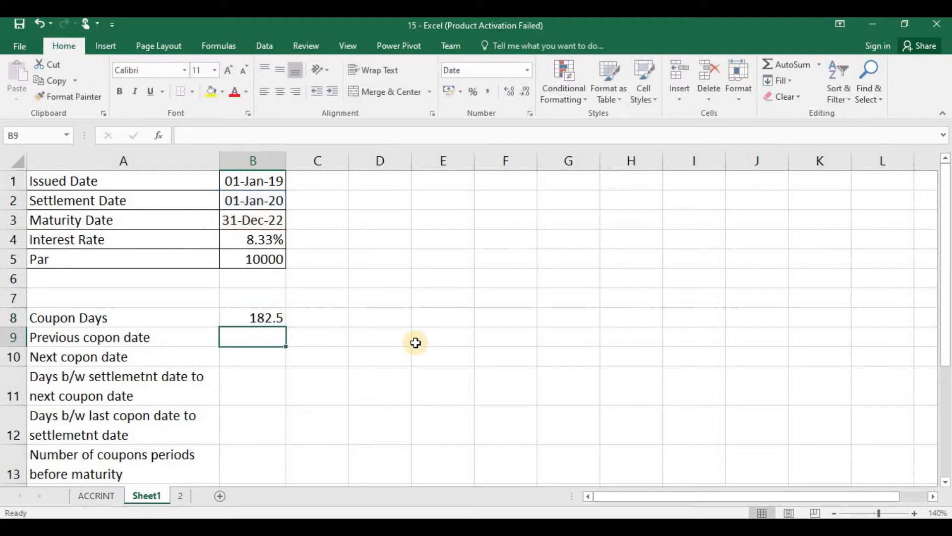
Step: Calculate the previous coupon date in B9 with =COUPPCD(B2,B3,2,3), using semiannual frequency and the Actual/365 basis
left_click(269, 317)
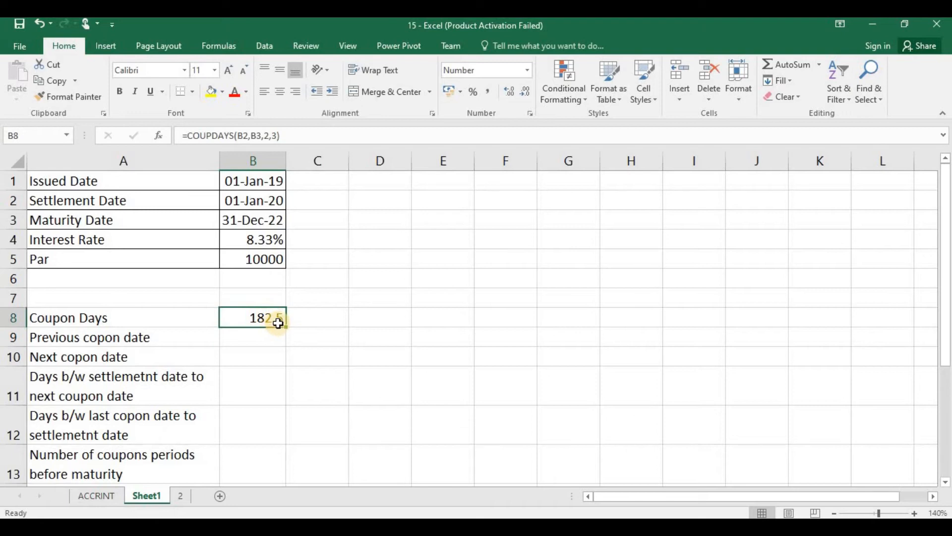
left_click(259, 342)
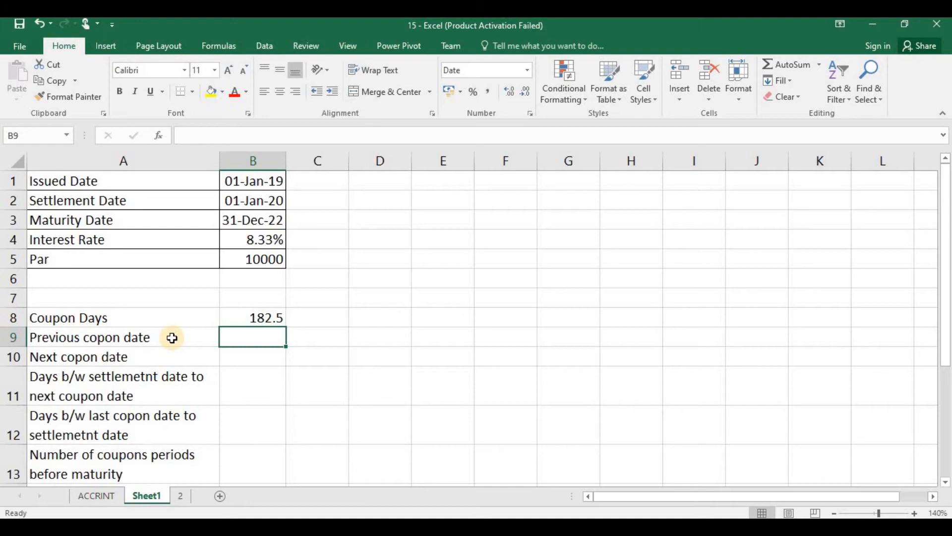
type("=")
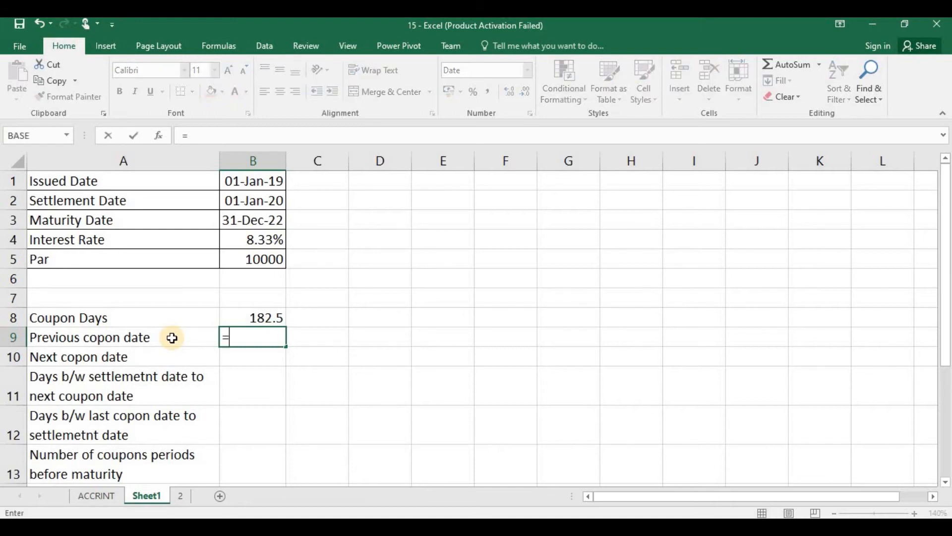
key("BackSpace")
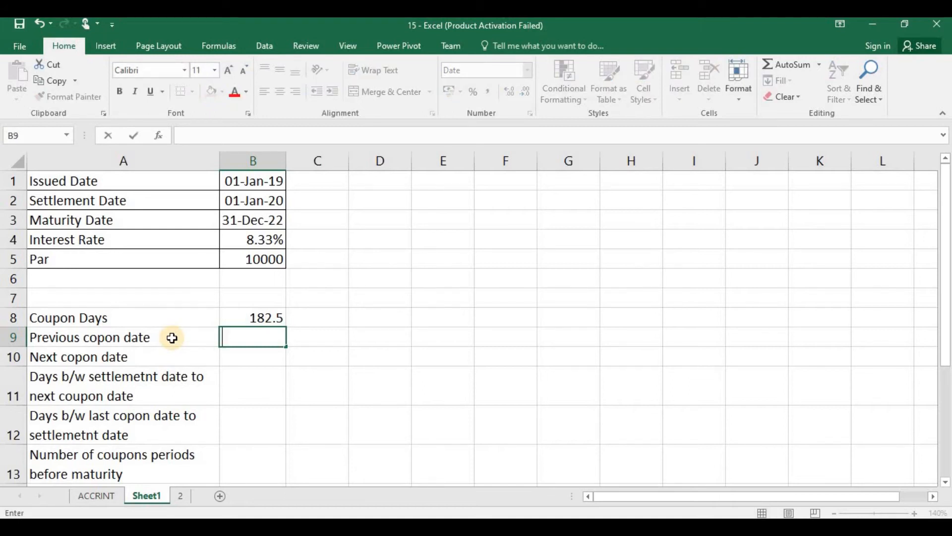
type("=")
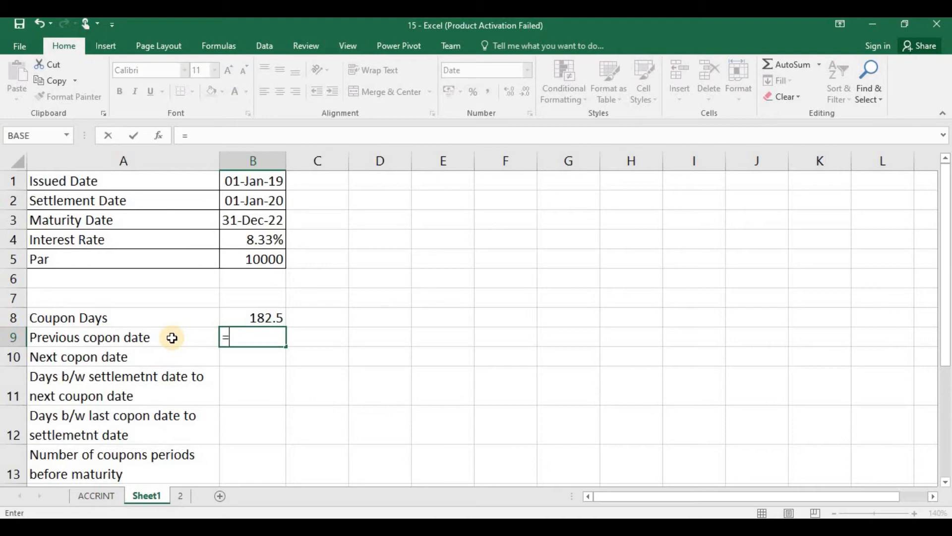
type("coupp")
key("Tab")
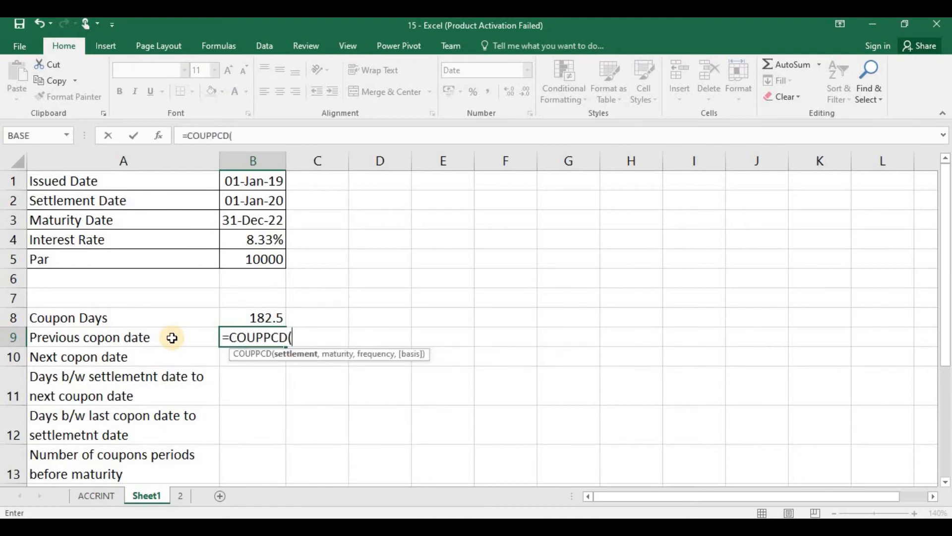
left_click(269, 218)
left_click(266, 207)
type(",")
key("Down")
key("Up")
left_click(267, 207)
left_click(268, 216)
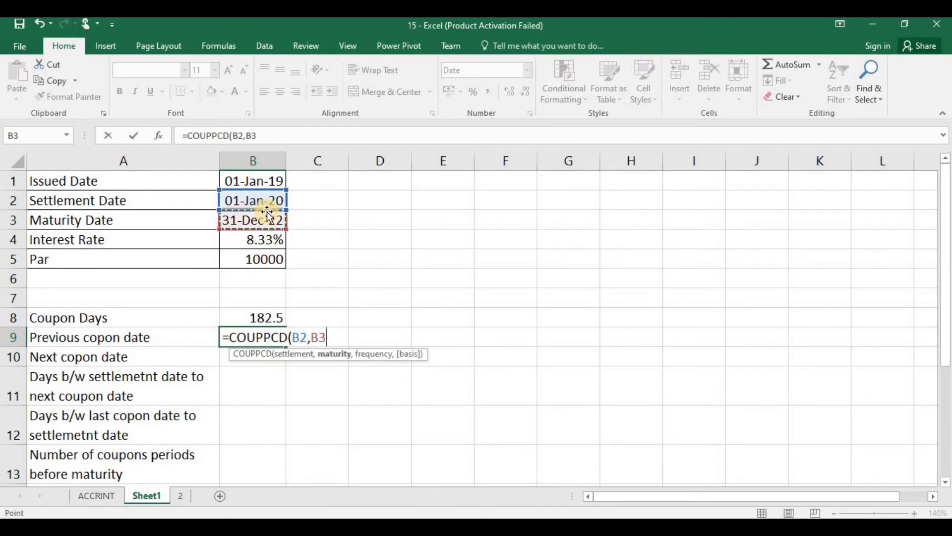
type(",2")
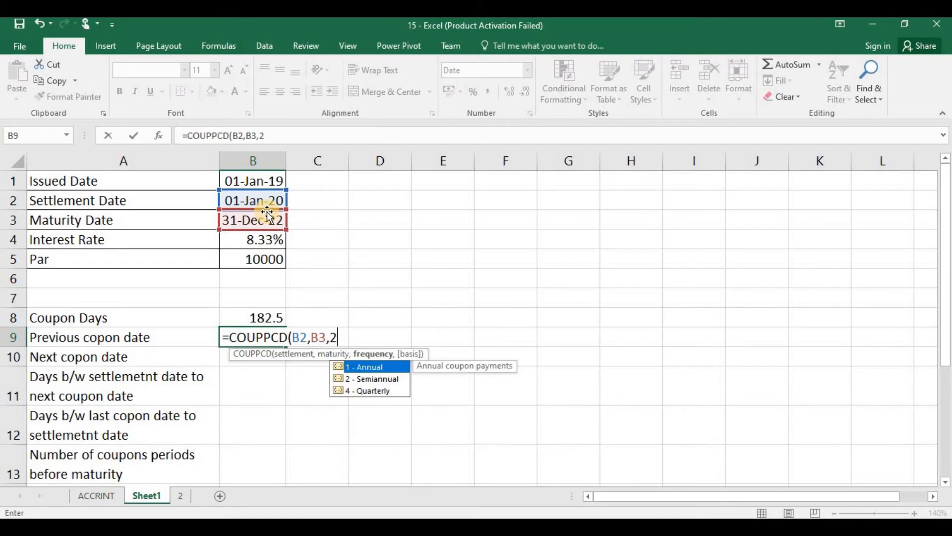
type(",3")
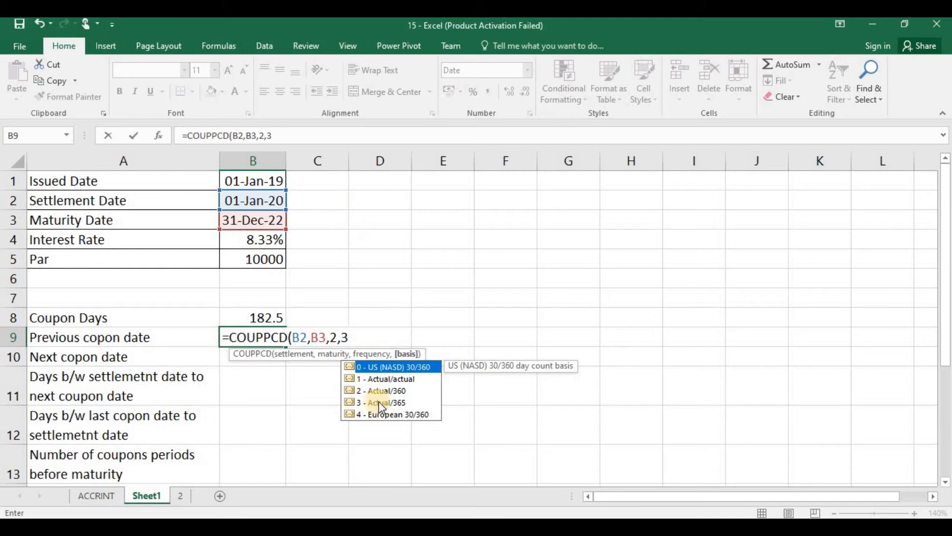
type(")")
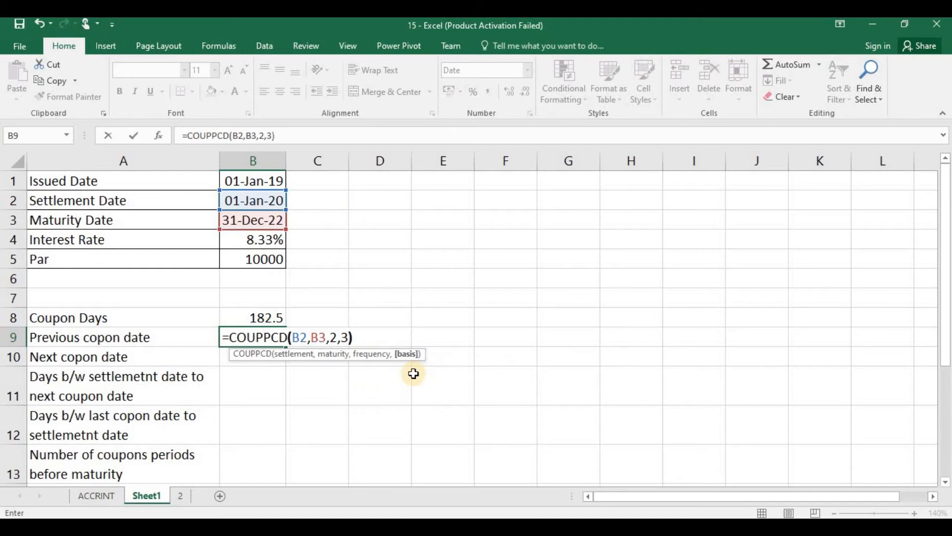
key("Return")
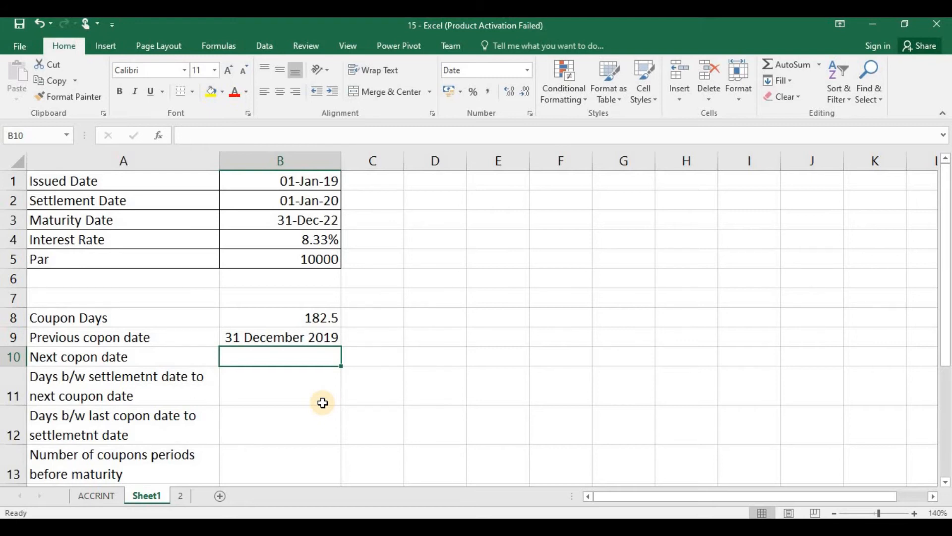
Step: Calculate the next coupon date in B10 with =COUPNCD(B2,B3,2,3), using semiannual frequency and the Actual/365 basis
type("=coup")
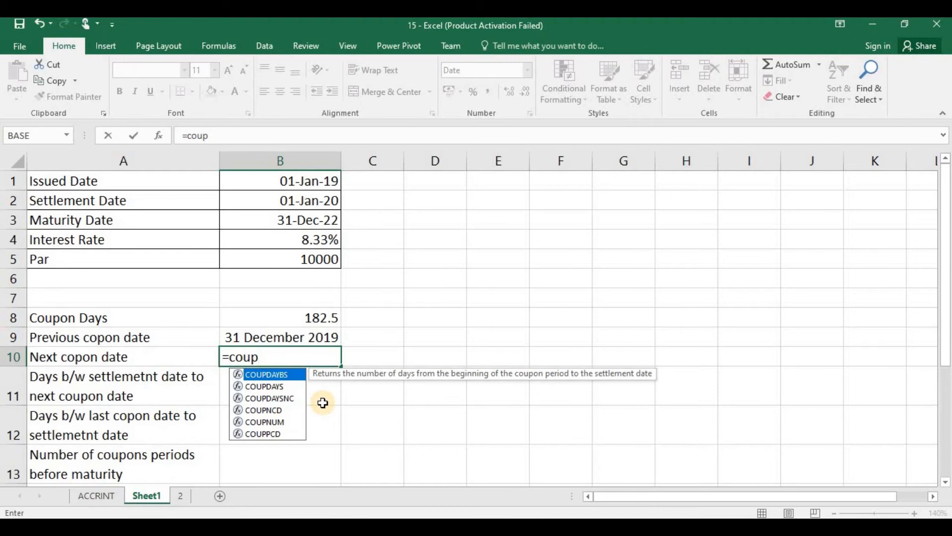
type("n")
key("Tab")
key("Up")
key("Up")
key("Up")
key("Up")
key("Up")
key("Up")
key("Up")
key("Up")
type(",")
key("Up")
key("Up")
key("Up")
key("Up")
key("Up")
key("Up")
key("Up")
type(",")
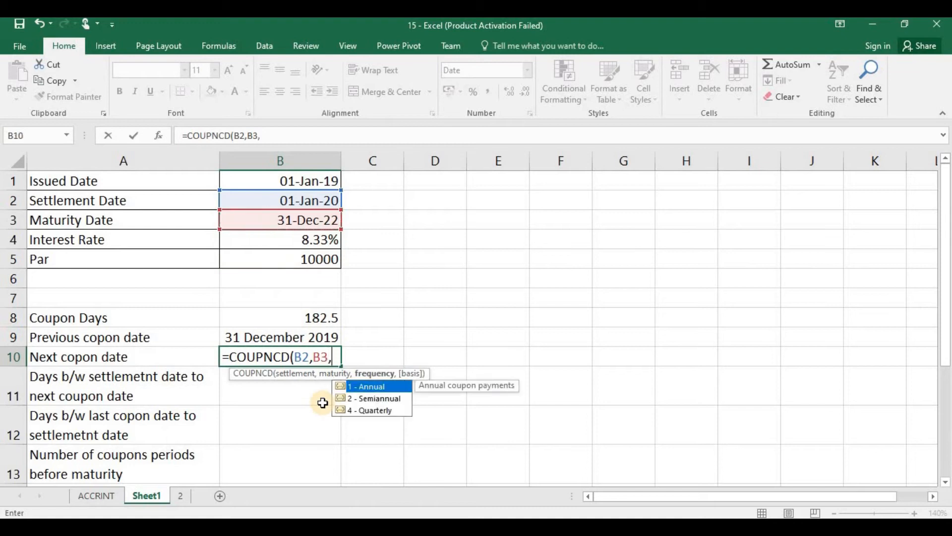
type("2,3")
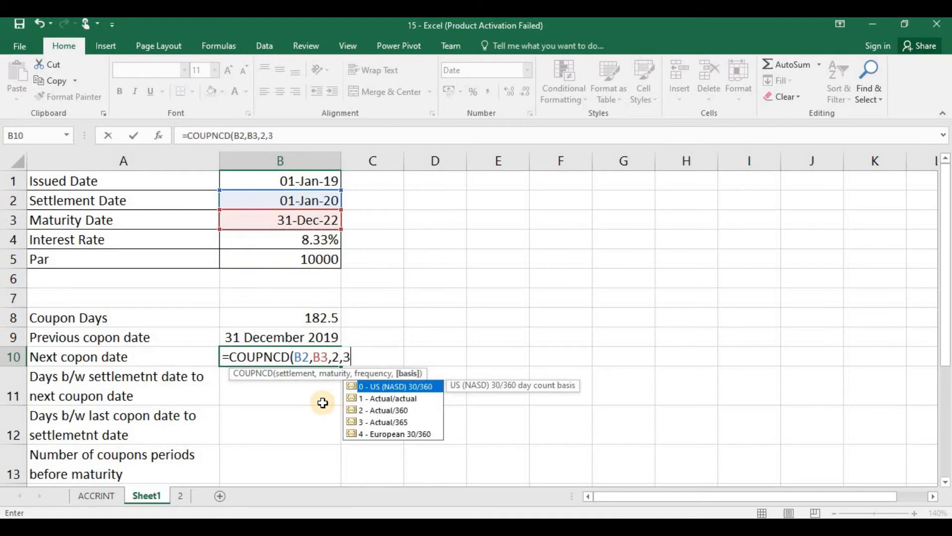
type(")")
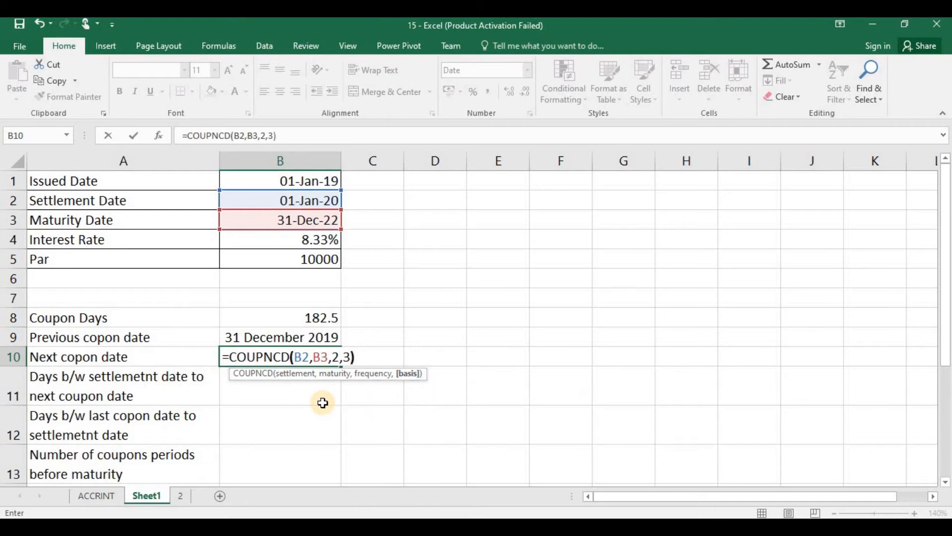
key("Return")
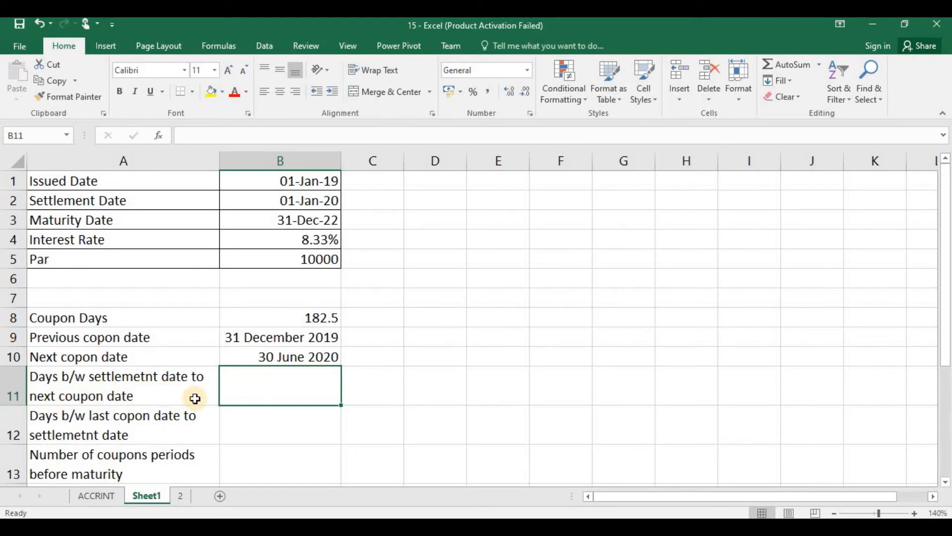
Step: Calculate the days from settlement to the next coupon date in B11 with =COUPDAYSNC(B2,B3,2,3)
type("=coup")
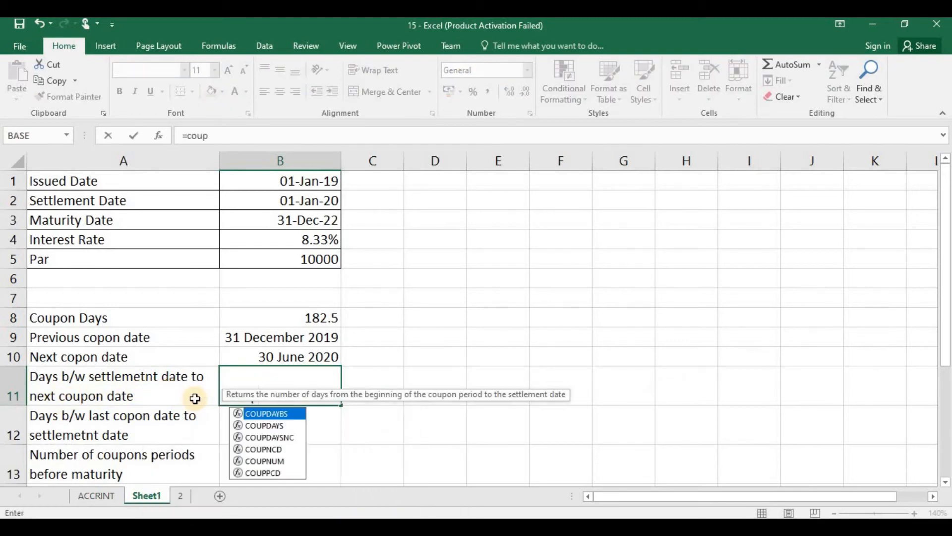
key("Down")
key("Down")
key("Tab")
key("Up")
key("Up")
key("Up")
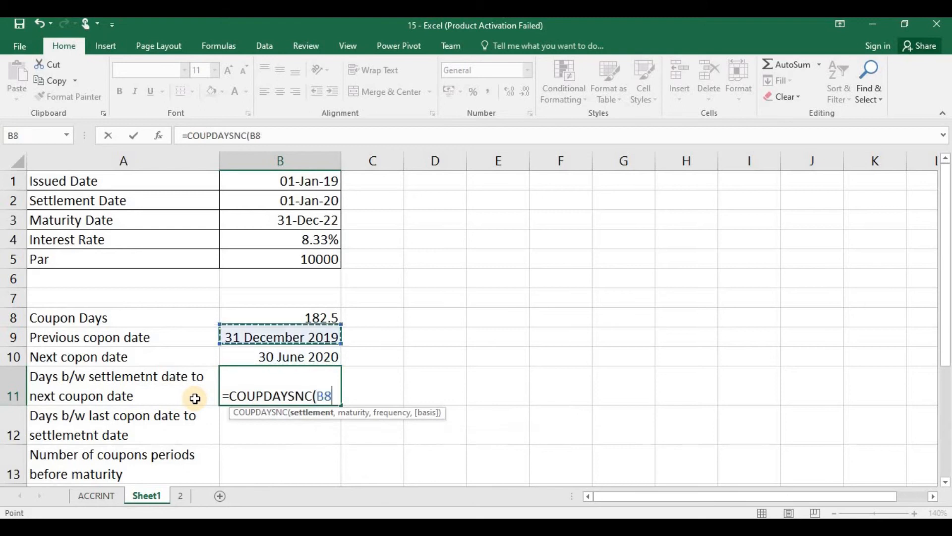
key("Up")
key("Up")
key("Up")
key("Up")
key("Up")
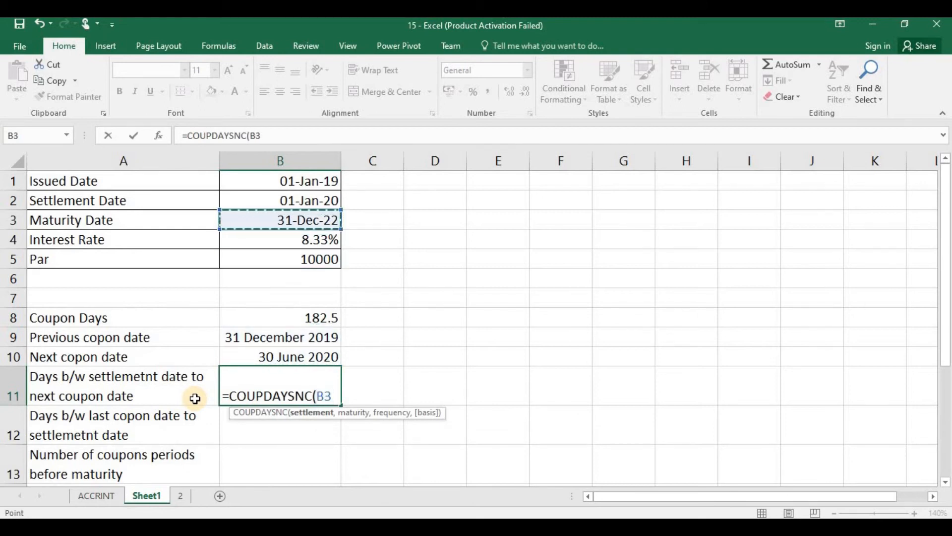
key("Up")
type(",")
key("Up")
key("Up")
key("Up")
key("Up")
key("Up")
key("Up")
key("Up")
key("Up")
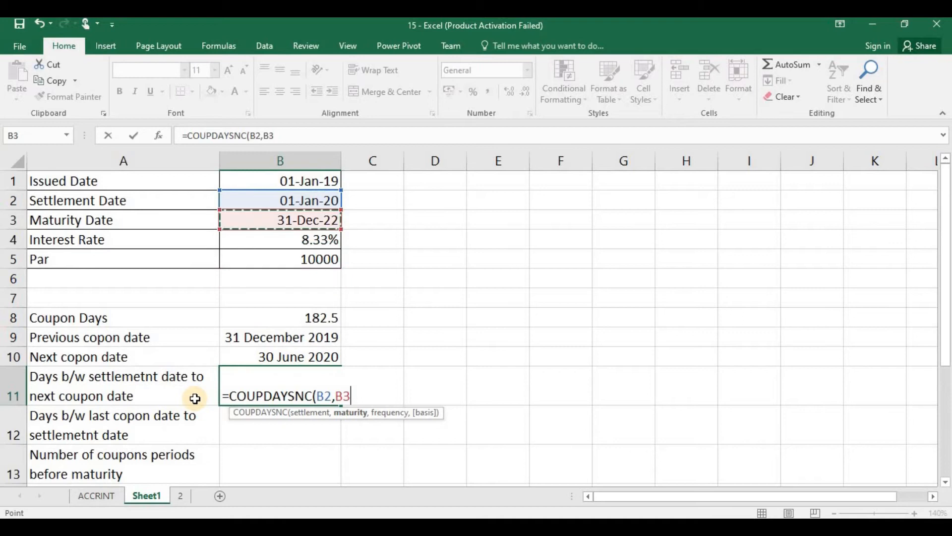
type(",2,3")
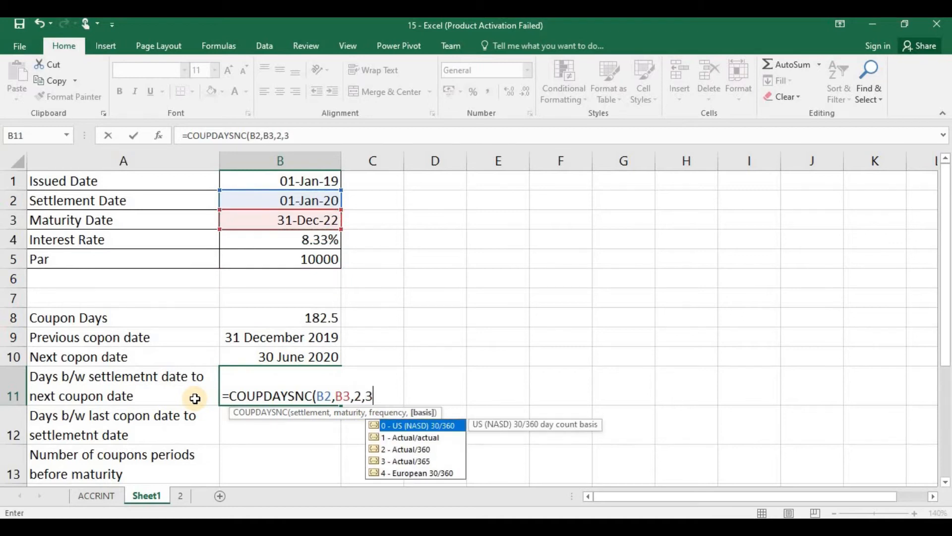
type(")")
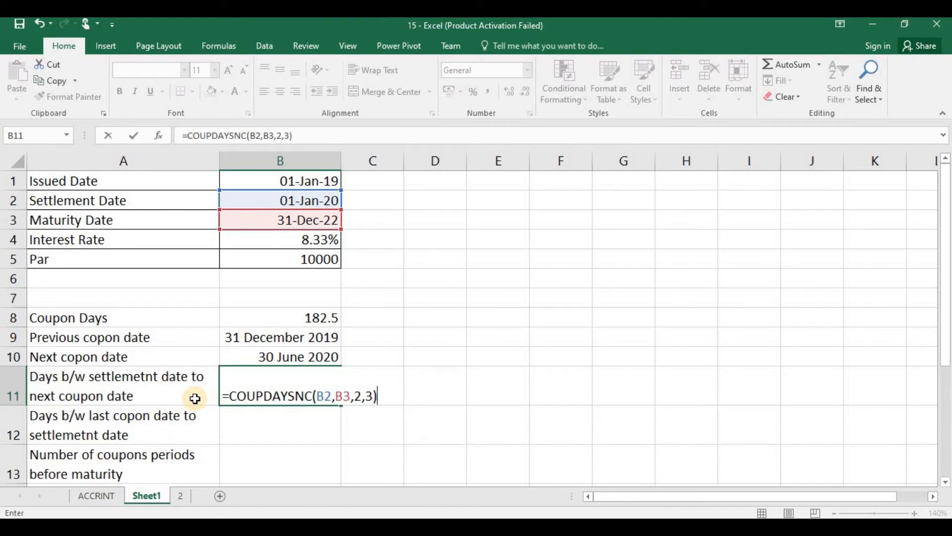
key("Return")
key("Up")
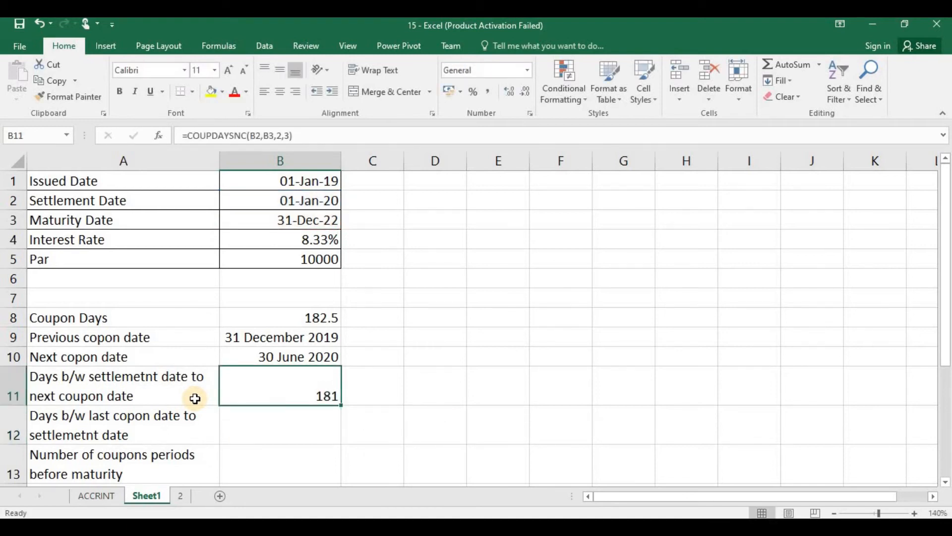
Step: Calculate the days from the last coupon date to settlement in B12 with =COUPDAYBS(B2,B3,2,3)
left_click(323, 419)
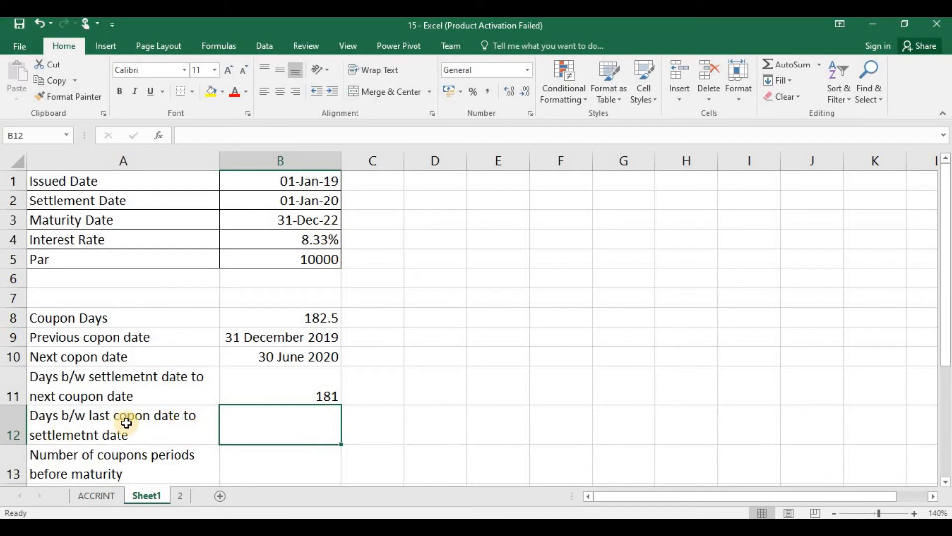
type("=co")
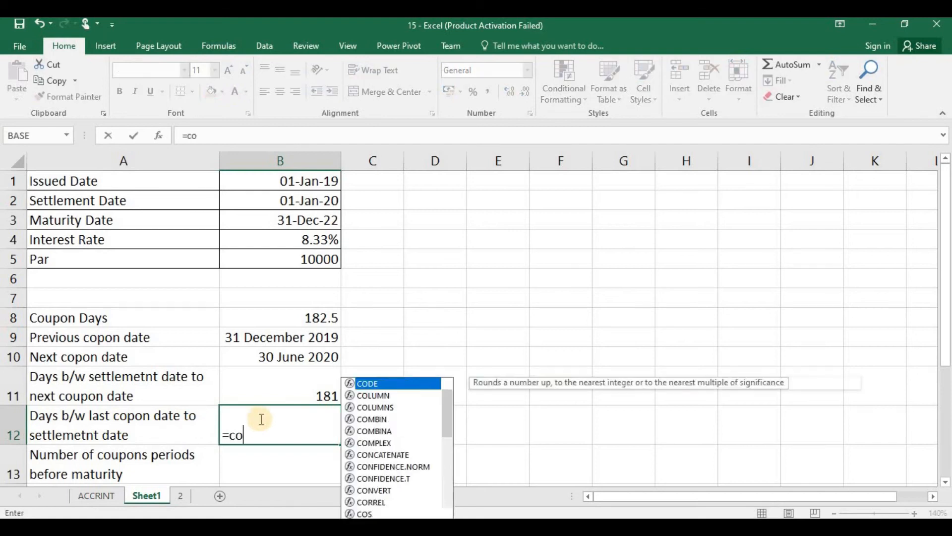
type("upday")
key("Tab")
key("Up")
key("Up")
key("Up")
key("Up")
key("Up")
key("Up")
key("Up")
key("Up")
key("Up")
key("Up")
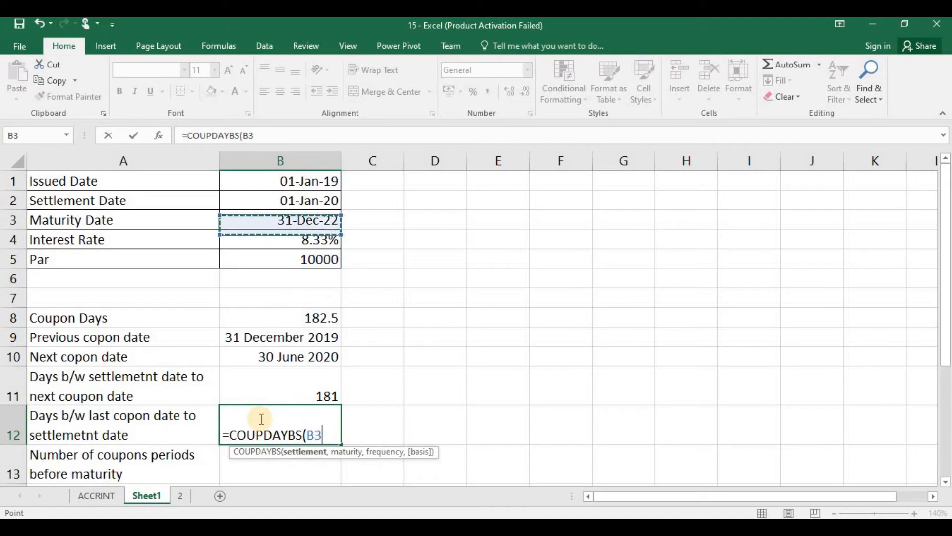
type(",")
key("Up")
key("Up")
key("Up")
key("Up")
key("Up")
key("Up")
key("Up")
key("Up")
key("Up")
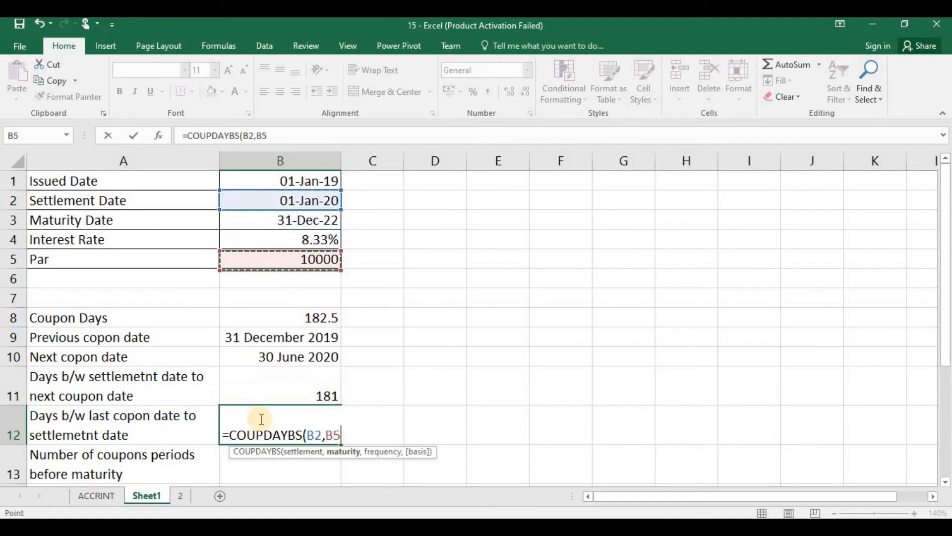
type(",2,3")
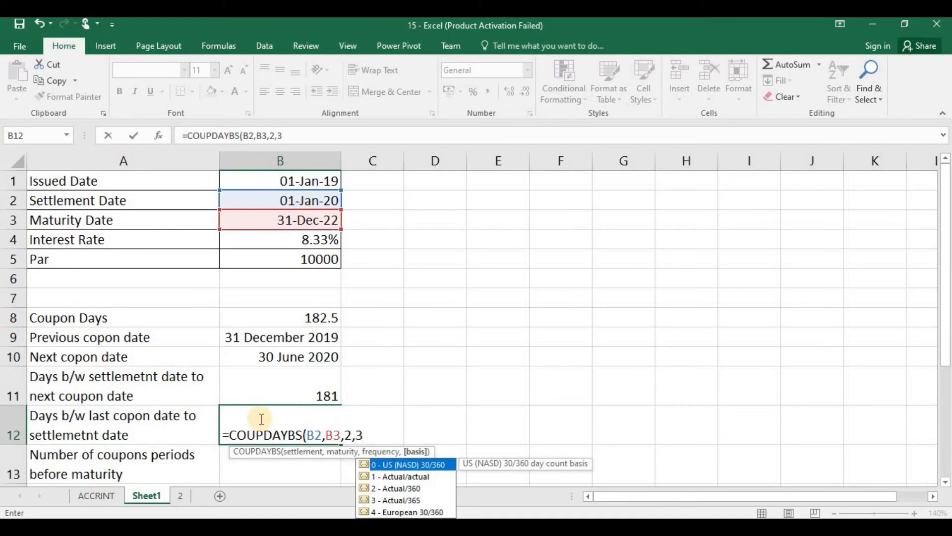
type(")")
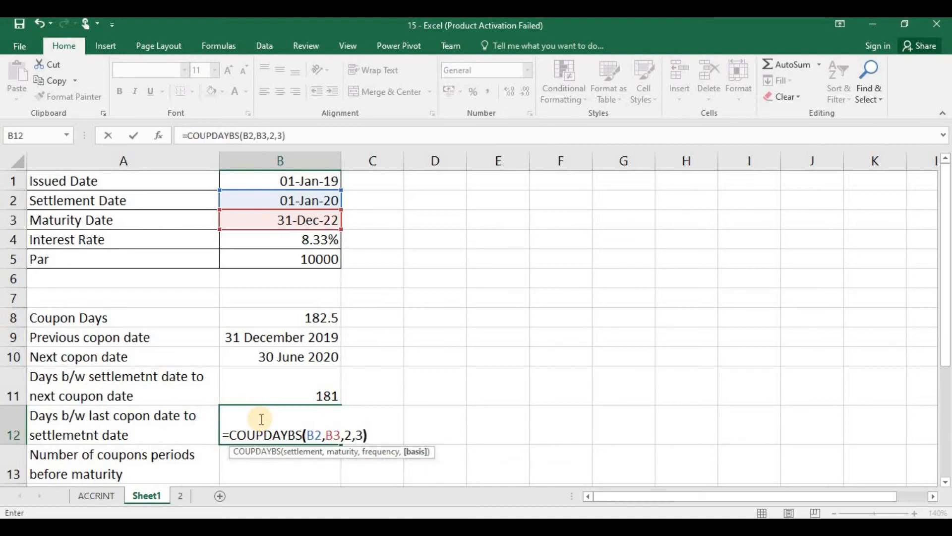
key("Return")
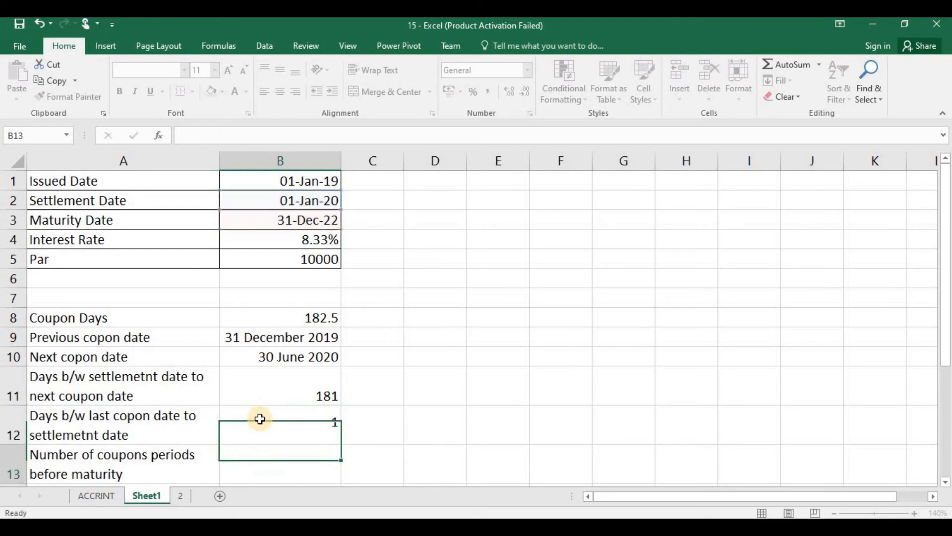
left_click(296, 422)
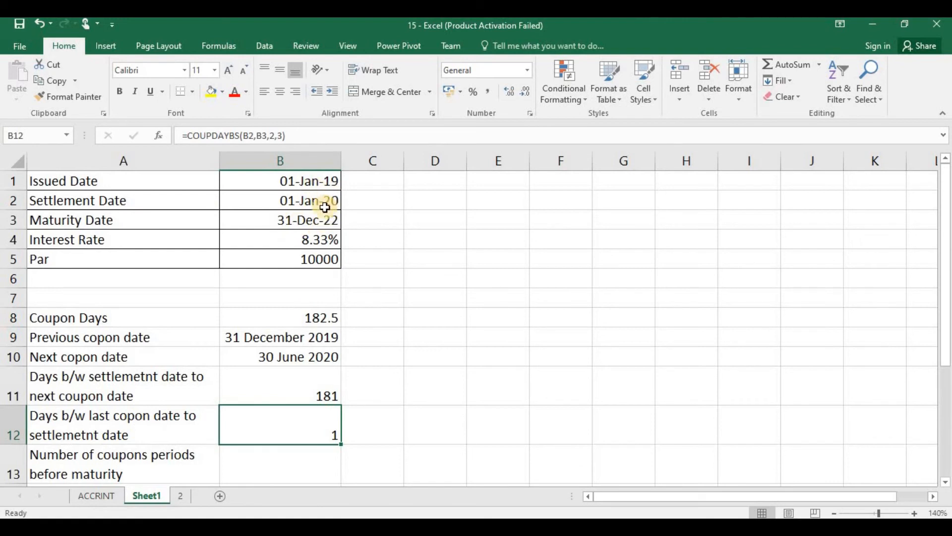
Step: Calculate the number of coupon periods before maturity in B13 with =COUPNUM(B2,B3,2,3), using semiannual frequency and the Actual/365 basis
left_click(260, 456)
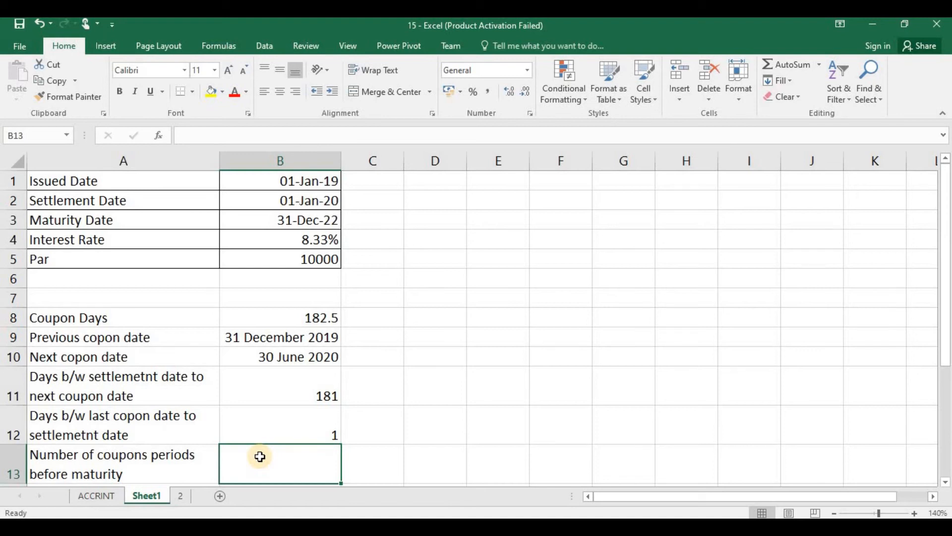
type("=c")
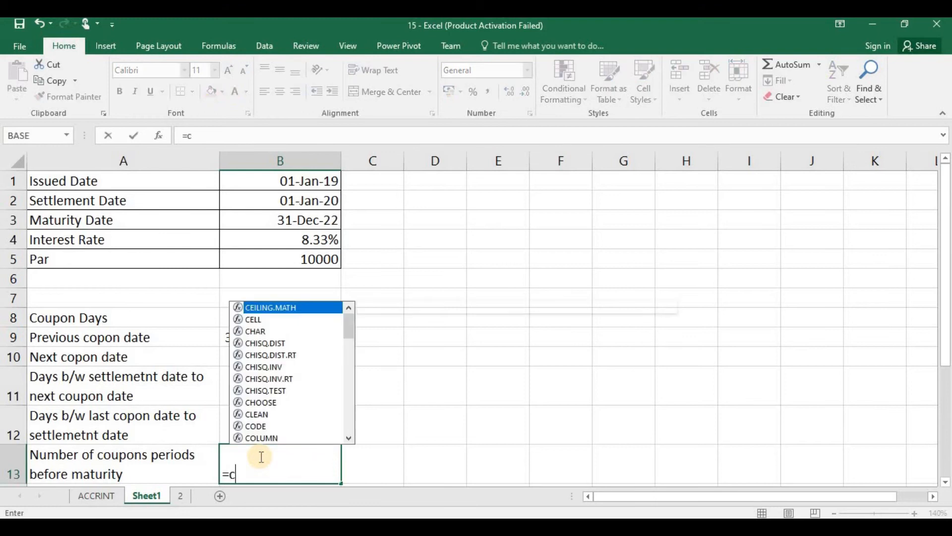
type("oupnum")
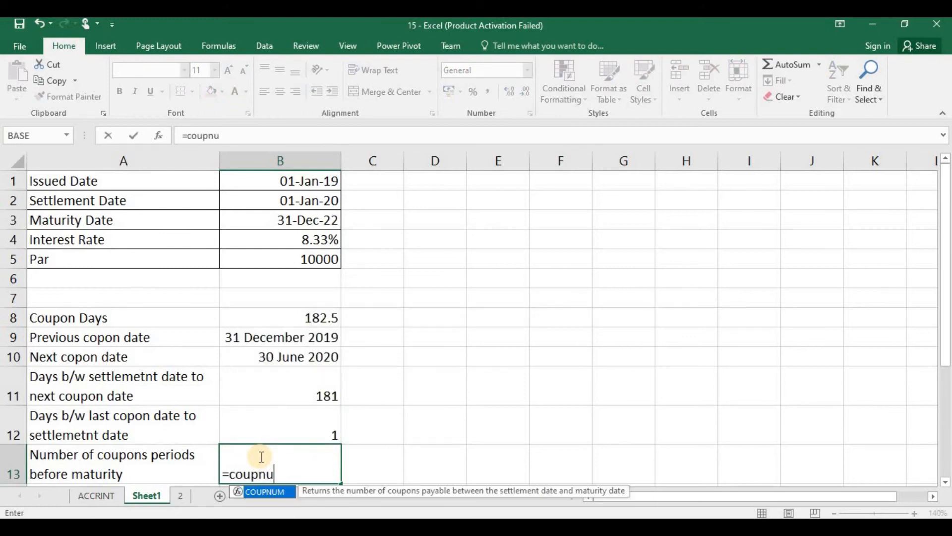
key("Tab")
key("Up")
key("Up")
key("Up")
key("Up")
key("Up")
key("Up")
key("Up")
key("Up")
key("Up")
key("Up")
key("Up")
key("Up")
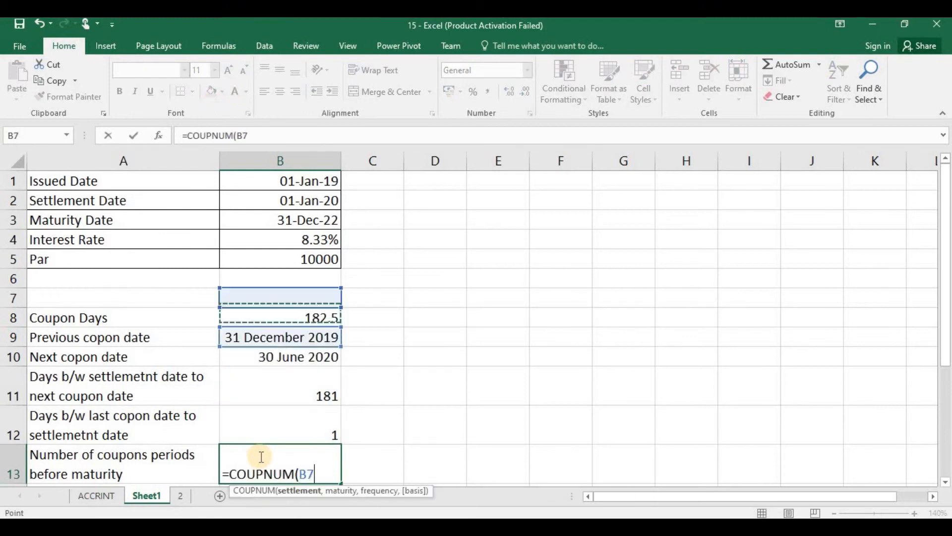
key("Down")
type(",")
key("Up")
key("Up")
key("Up")
key("Up")
key("Up")
key("Up")
key("Up")
key("Up")
key("Up")
key("Up")
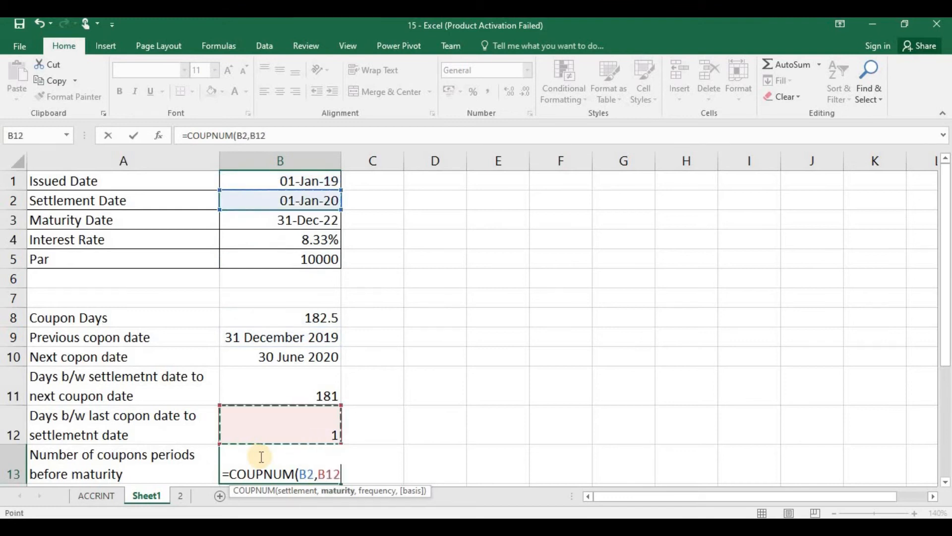
type(",")
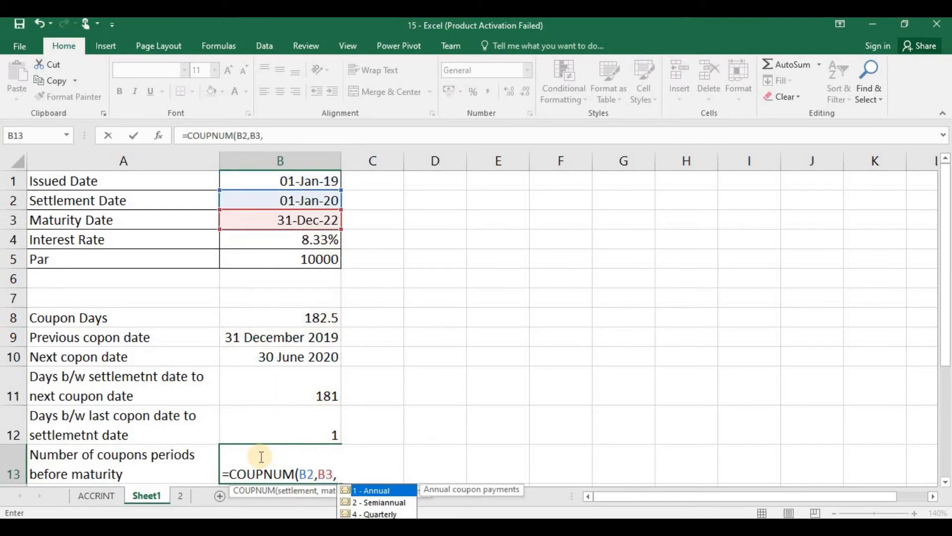
type("2,")
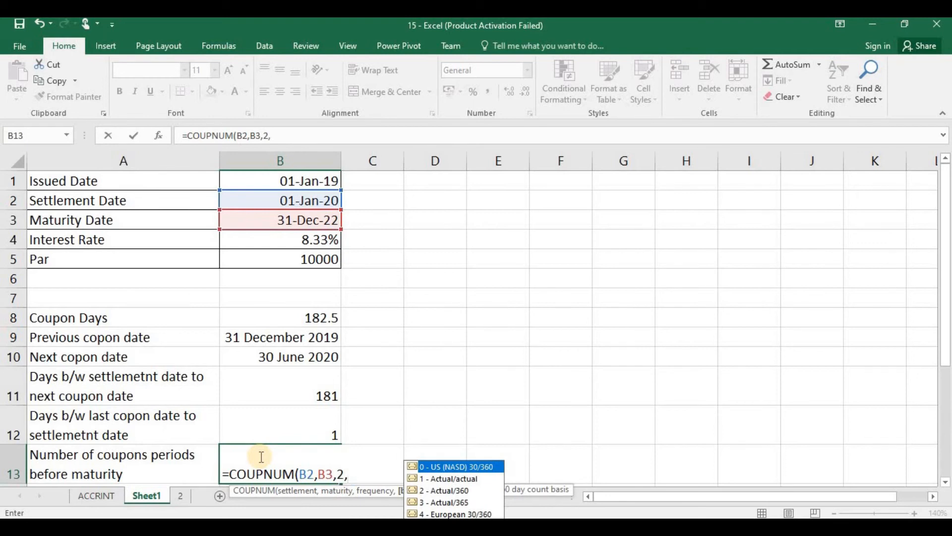
type("3")
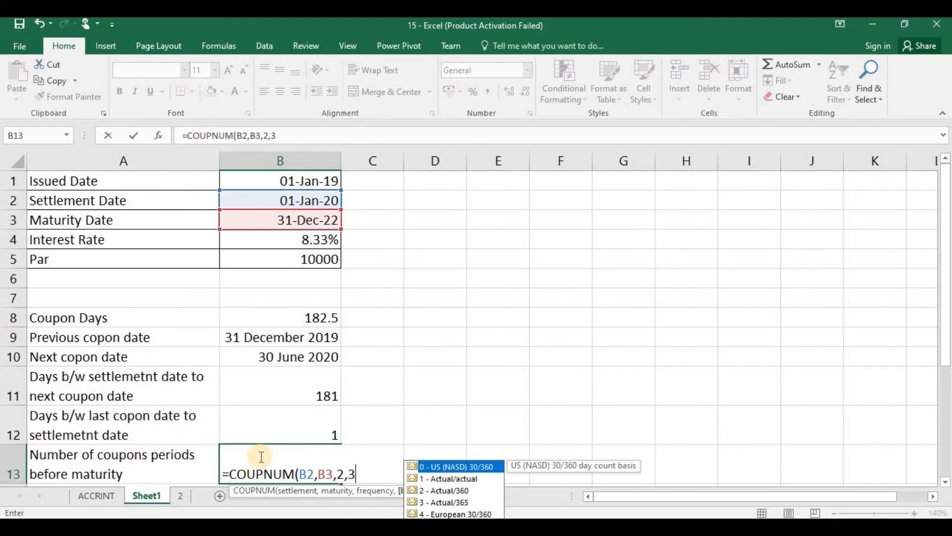
type(")")
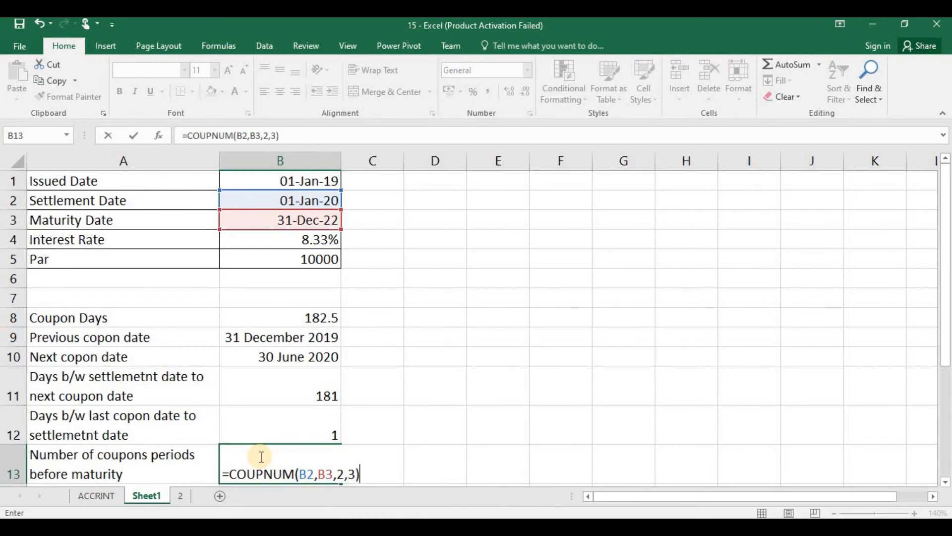
key("Return")
left_click(260, 457)
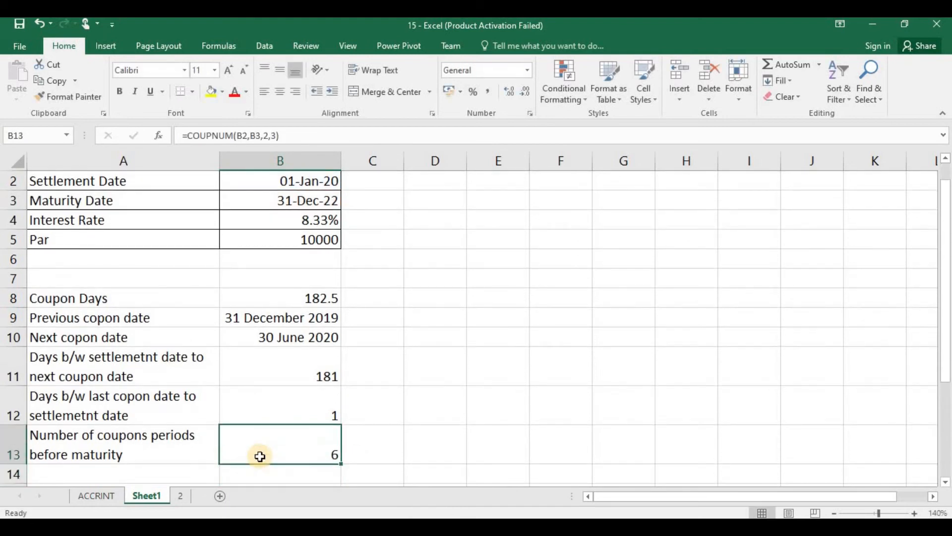
left_click_drag(946, 310, 942, 287)
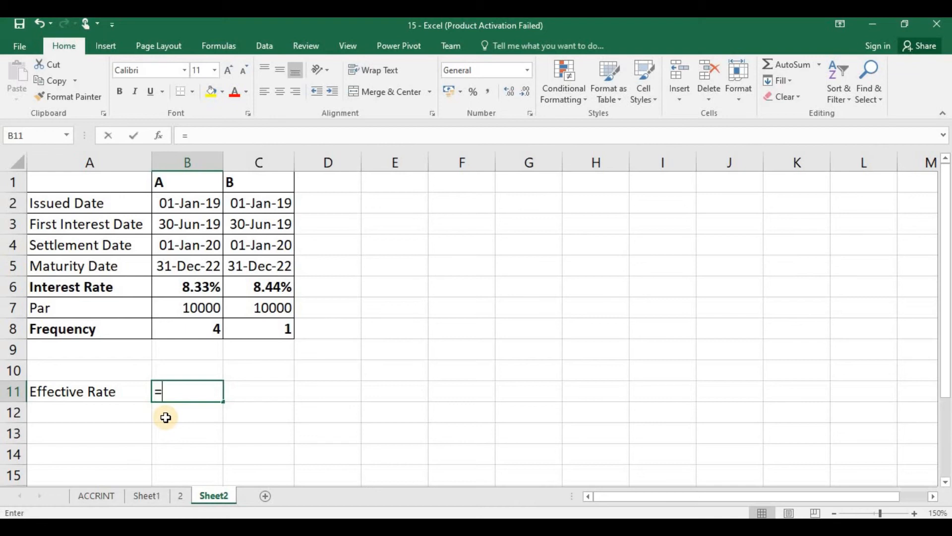
Step: Calculate bond A's effective rate in B11 with =EFFECT(B6,B8), using its interest rate and payment frequency
type("ef")
key("Tab")
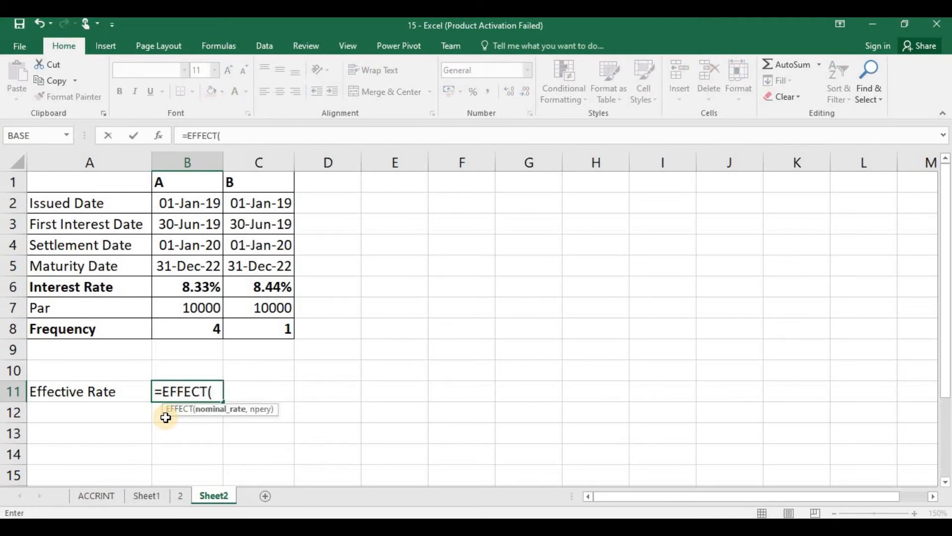
key("Up")
key("Up")
key("Up")
key("Up")
key("Up")
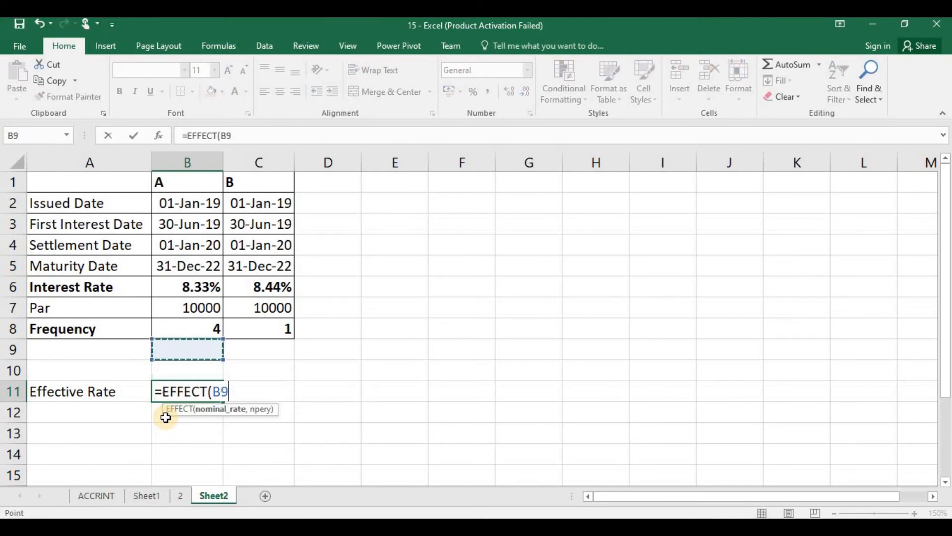
type(",")
key("Up")
key("Up")
key("Up")
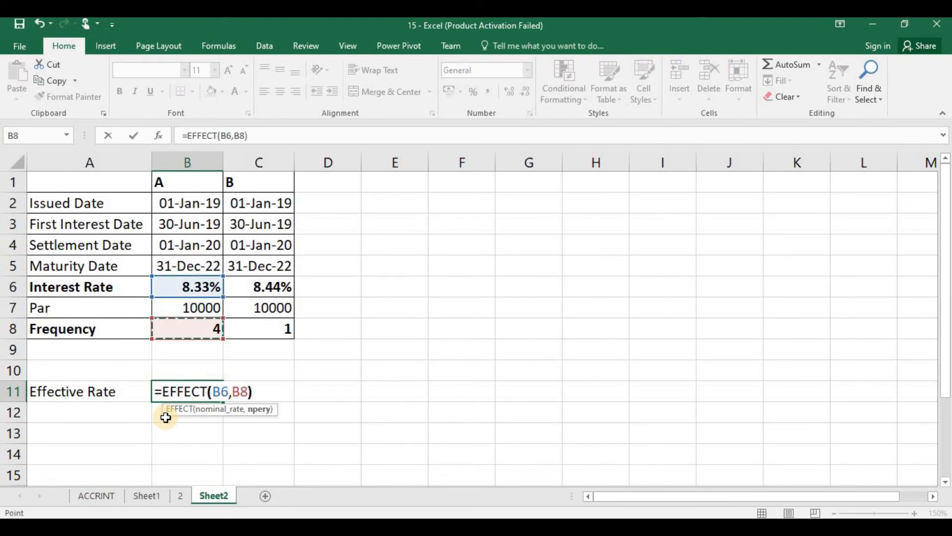
type(")")
key("Return")
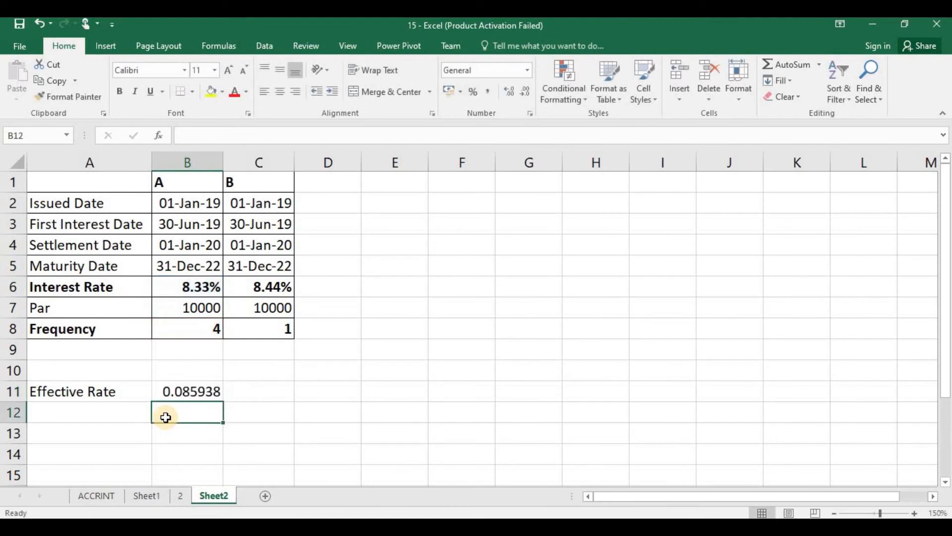
Step: Calculate bond B's effective rate in C11 with =EFFECT(C6,C8), using its interest rate and payment frequency
key("Up")
key("Right")
key("Left")
key("Right")
key("Left")
key("Right")
type("=ef")
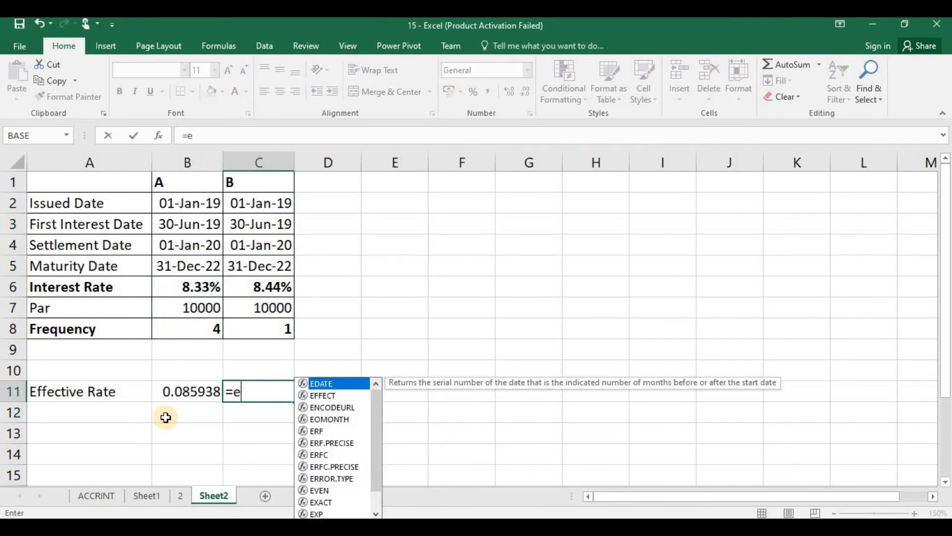
key("Tab")
key("Up")
key("Up")
key("Up")
key("Up")
key("Up")
type(",")
key("Up")
key("Up")
key("Up")
key("ctrl+Return")
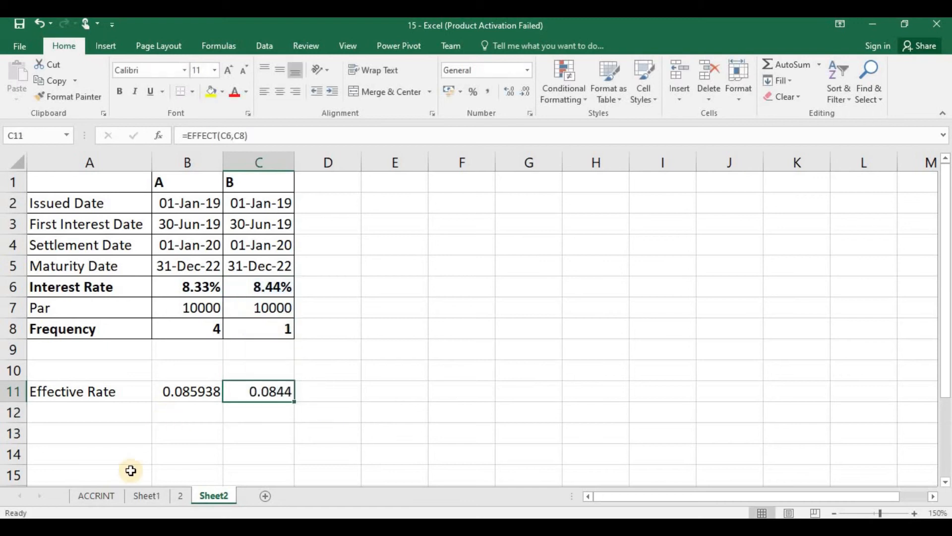
key("ctrl+c")
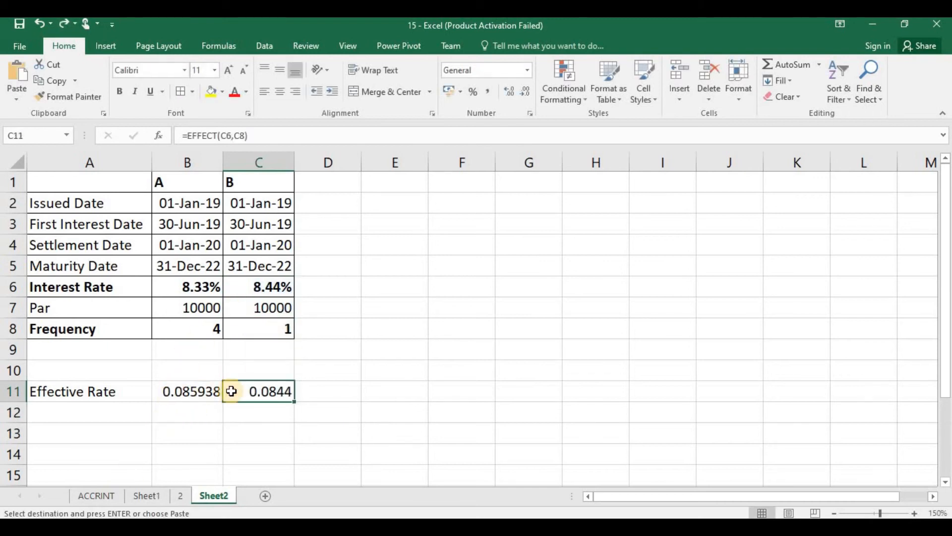
left_click(209, 392)
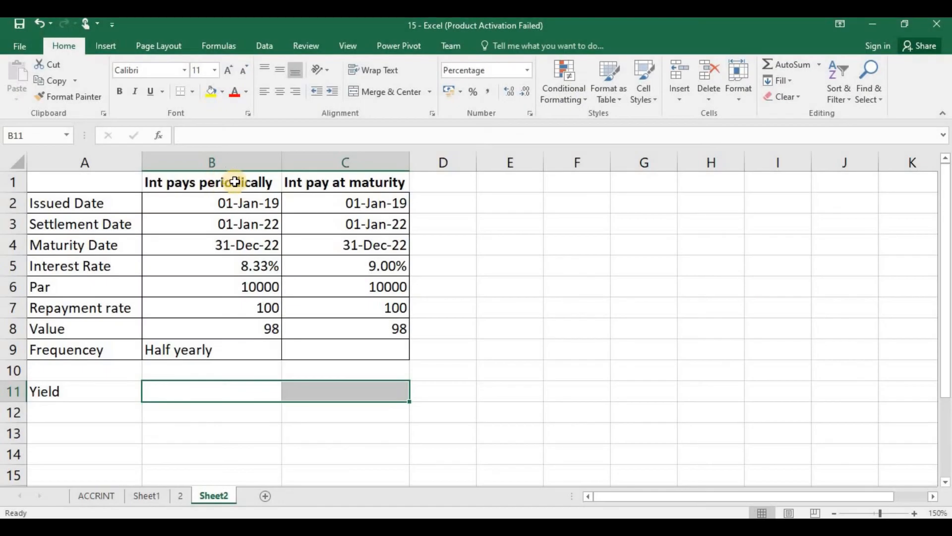
left_click(234, 183)
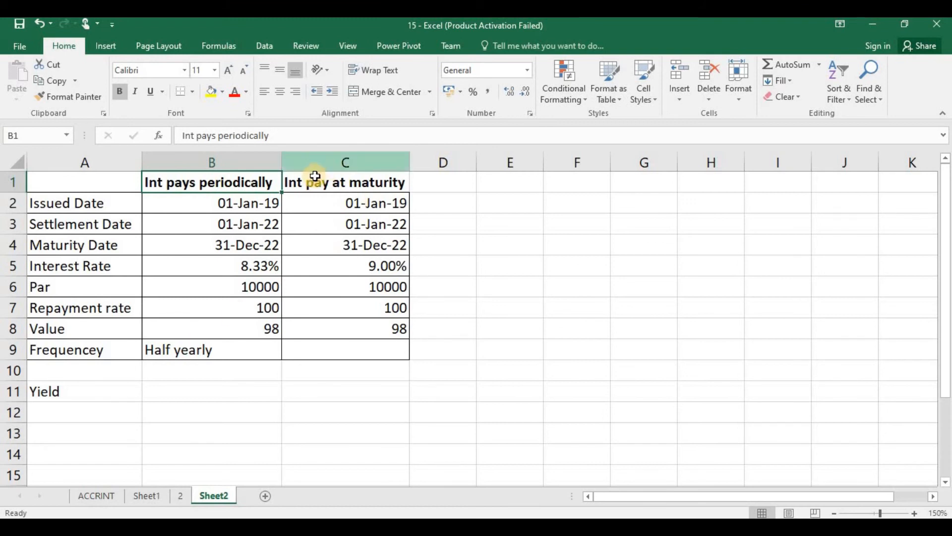
left_click(387, 178)
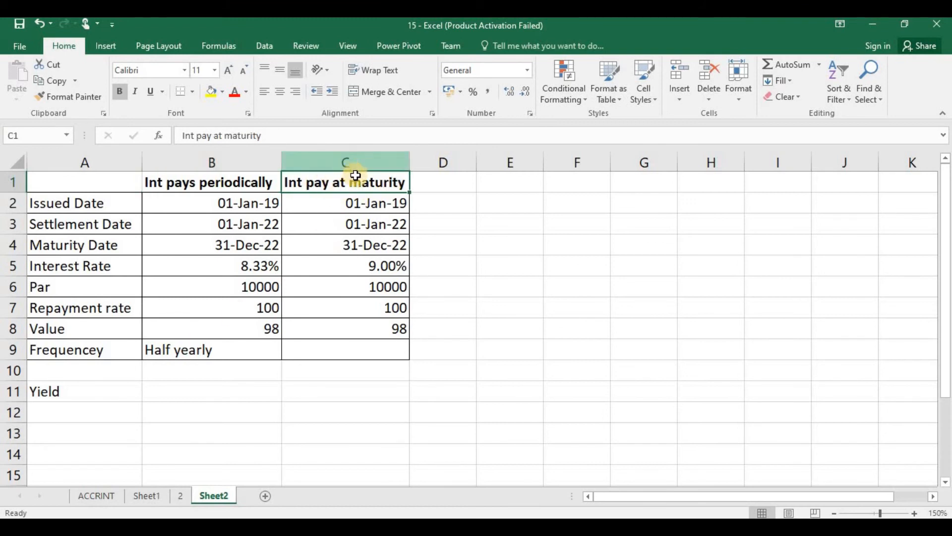
left_click(246, 290)
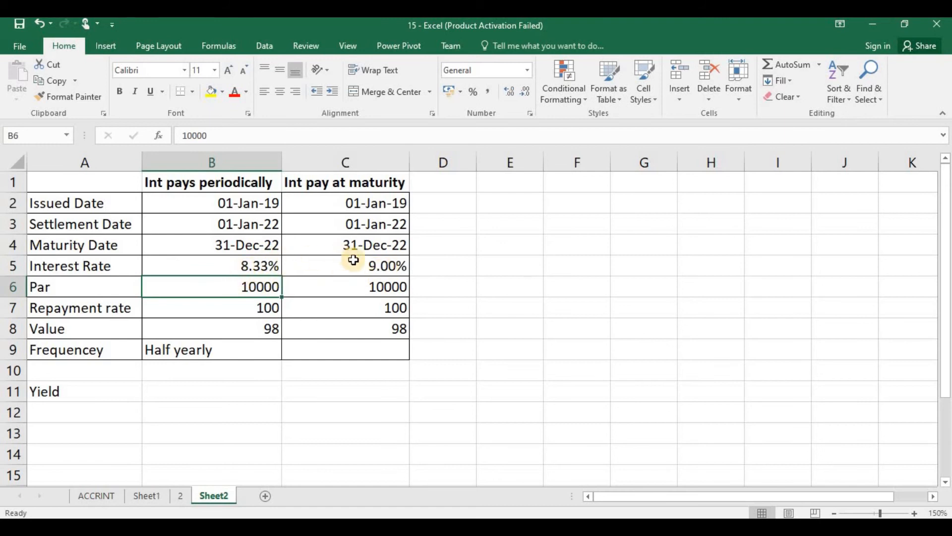
Step: Calculate the yield of the periodic-interest bond in B11 with =YIELD(B3,B4,B5,B8,B7,2,3), using semiannual frequency and the Actual/365 basis
left_click(194, 386)
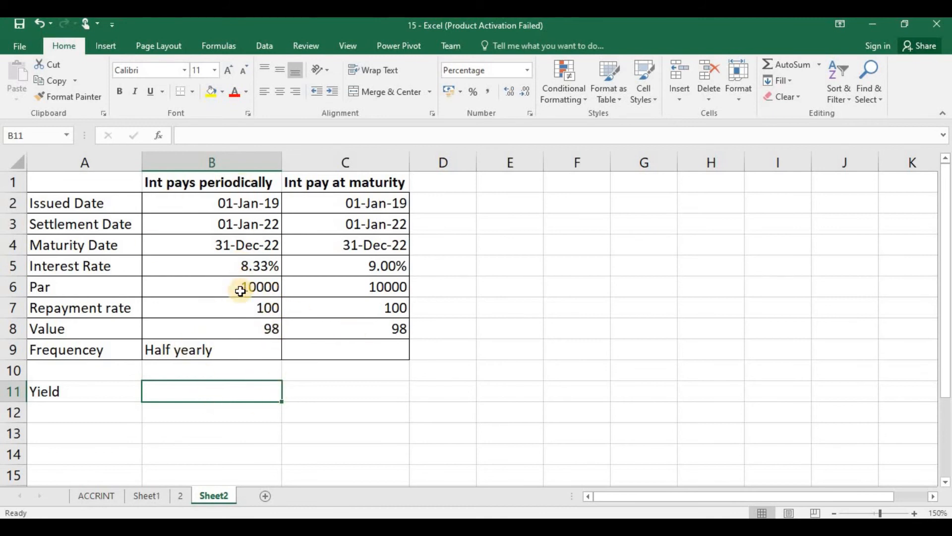
type("=yo")
key("BackSpace")
type("i")
key("Tab")
key("Up")
key("Up")
key("Up")
key("Up")
key("Up")
key("Up")
key("Up")
key("Up")
type(",")
key("Up")
key("Up")
key("Up")
key("Up")
key("Up")
key("Up")
key("Up")
type(",")
key("Up")
key("Up")
key("Up")
key("Up")
key("Up")
key("Up")
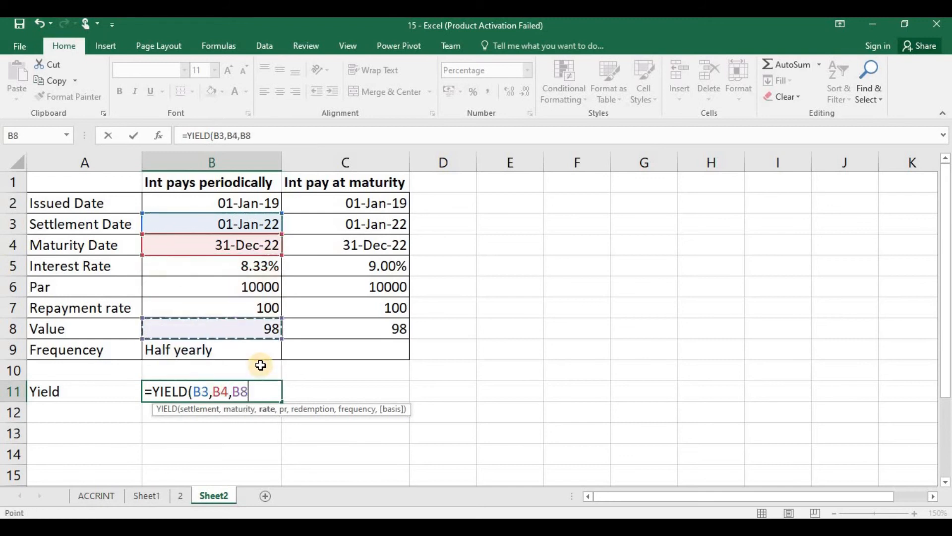
type(",")
key("Up")
key("Up")
key("Up")
type(",")
key("Up")
key("Up")
key("Up")
key("Up")
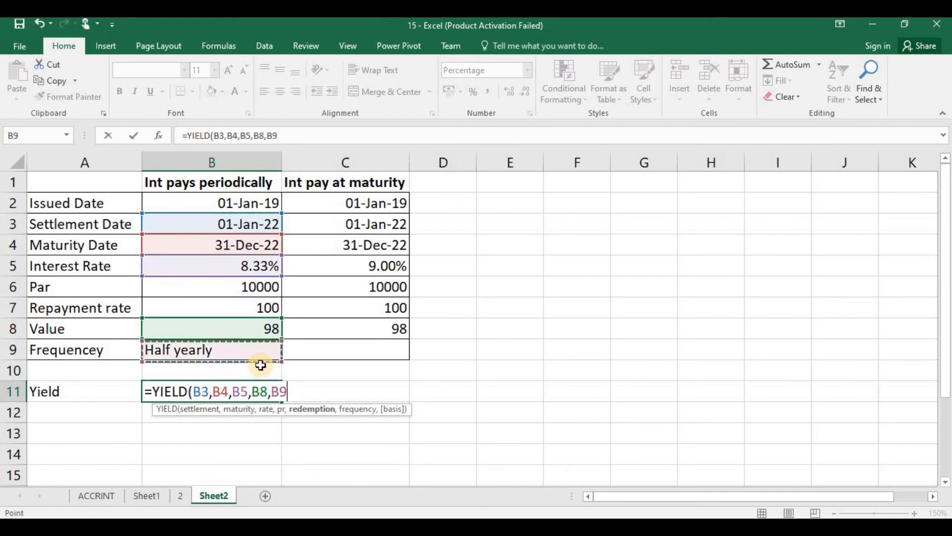
type(",2,3")
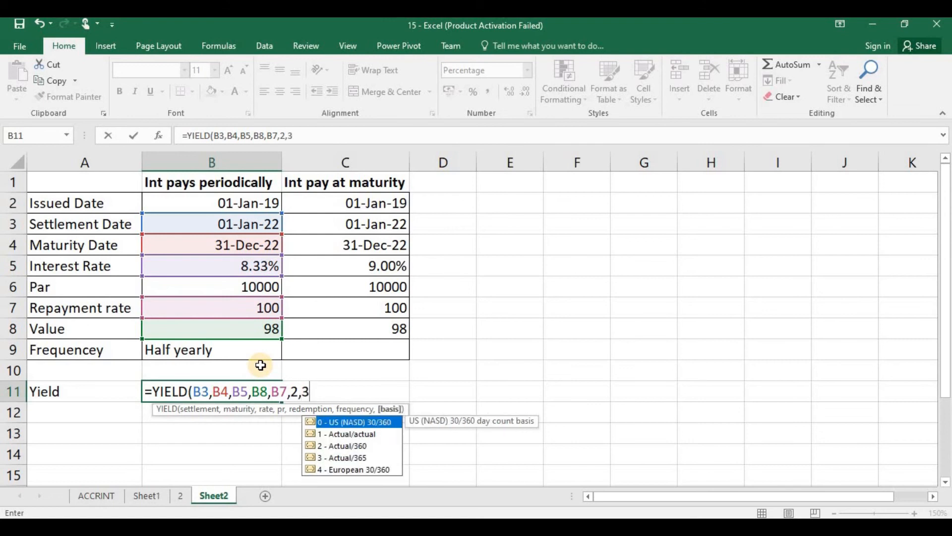
key("ctrl+Return")
key("Right")
type("=")
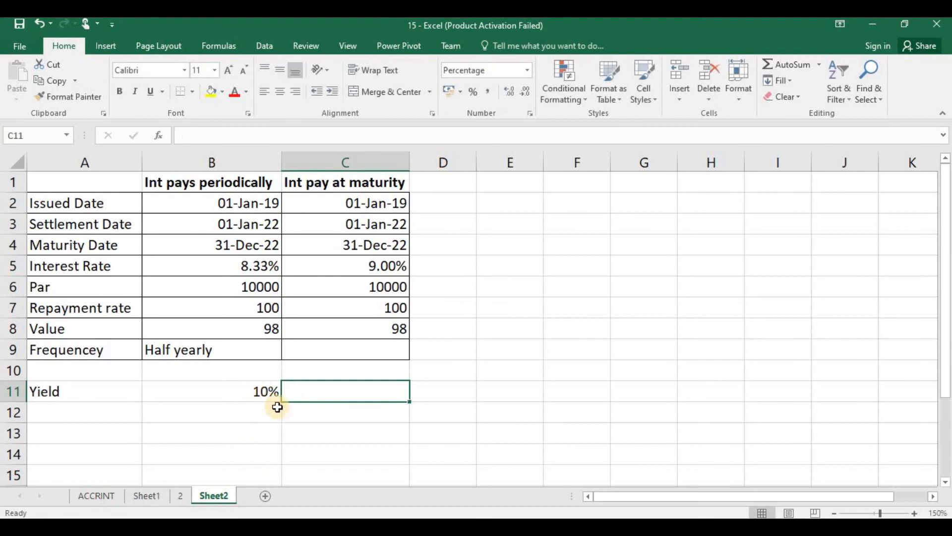
type("y")
key("Escape")
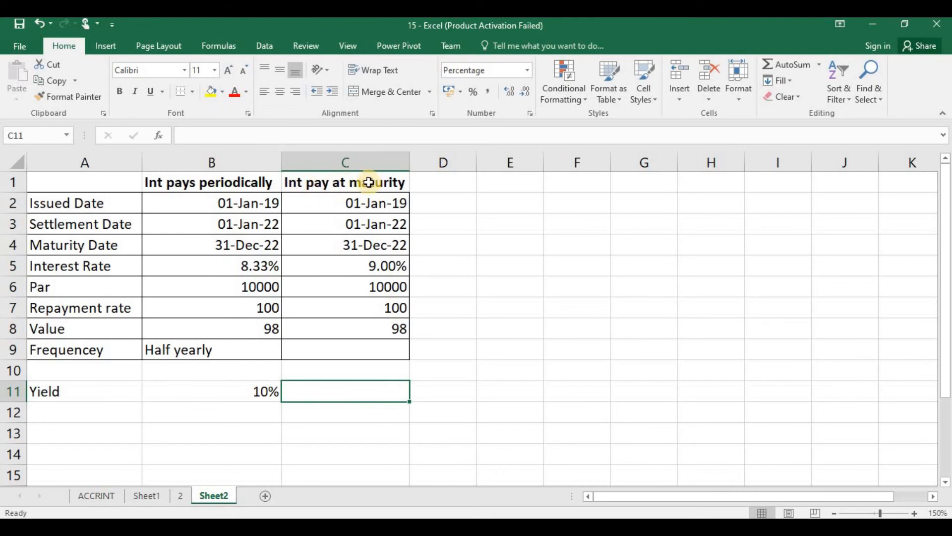
Step: Calculate the yield of the interest-at-maturity bond in C11 with YIELDMAT, using settlement C3, maturity C4, issue C2, rate C5 and price C8
type("=y")
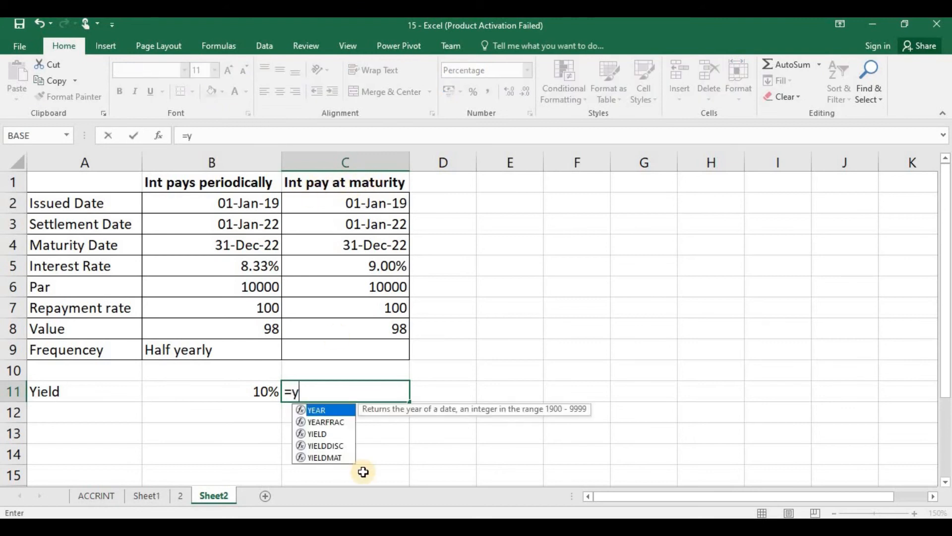
type("iel")
key("Down")
key("Down")
key("Tab")
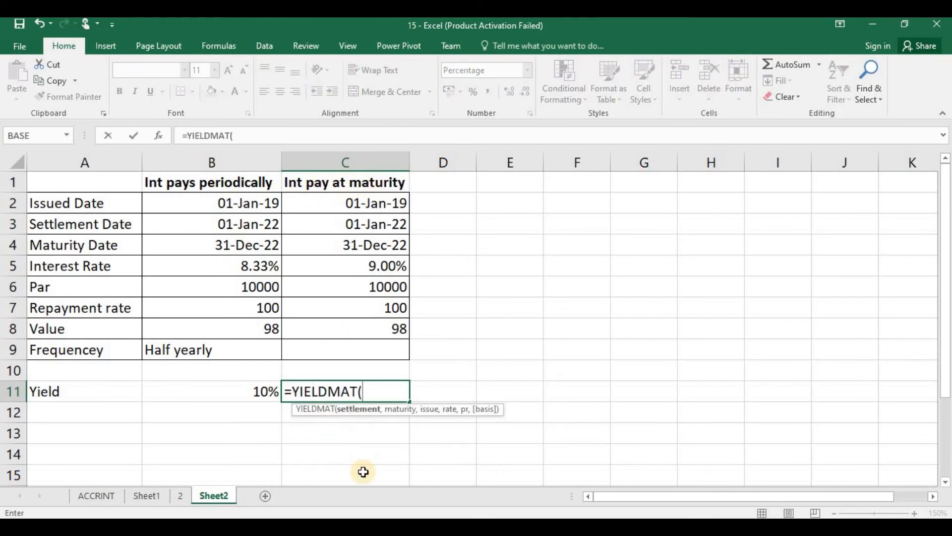
key("Up")
key("Up")
key("Up")
key("Up")
key("Up")
key("Up")
key("Up")
key("Up")
type(",")
key("Up")
key("Up")
key("Up")
key("Up")
key("Up")
key("Up")
key("Up")
type(",")
key("Up")
key("Up")
key("Up")
key("Up")
key("Up")
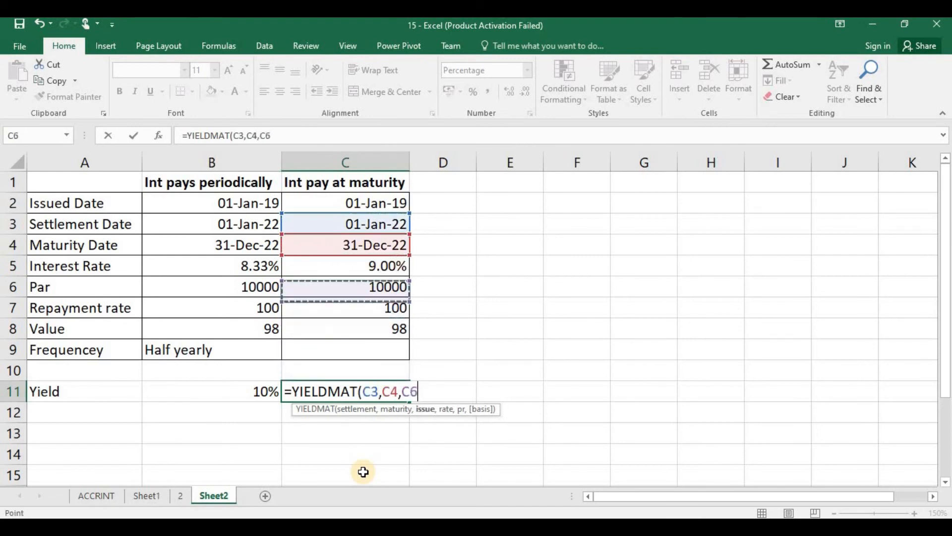
key("Down")
key("Up")
key("Up")
key("Up")
key("Up")
key("Up")
type(",")
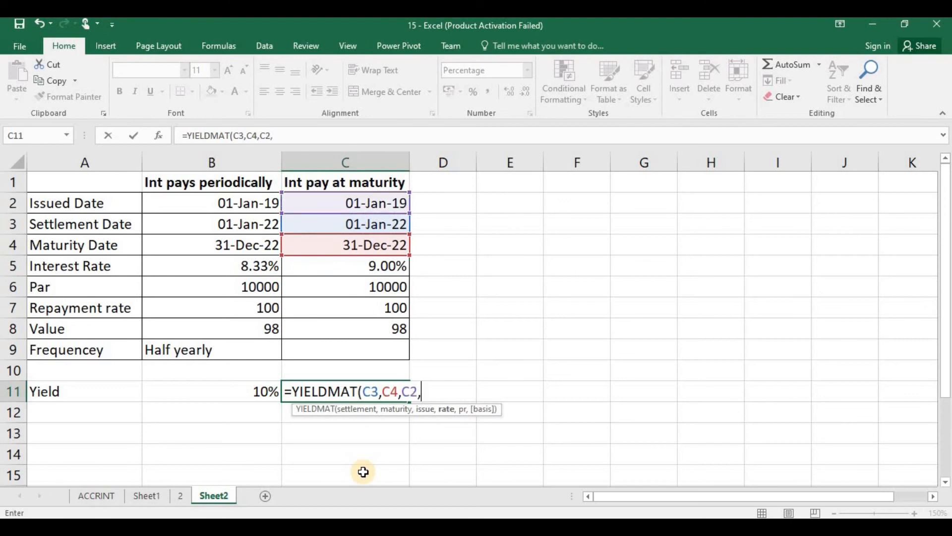
key("Up")
key("Up")
key("Up")
key("Up")
key("Up")
key("Up")
type(",")
key("Up")
key("Up")
key("Up")
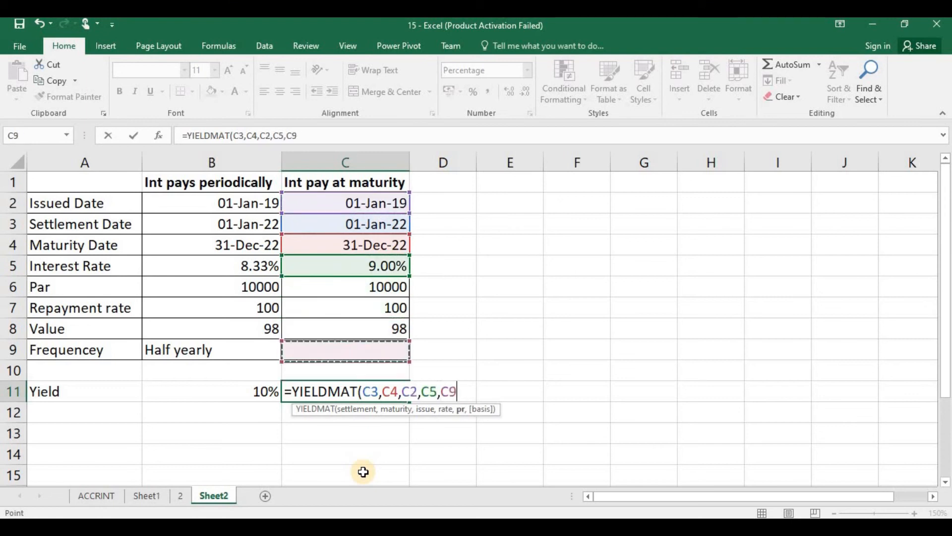
type(",")
key("Return")
left_click(370, 391)
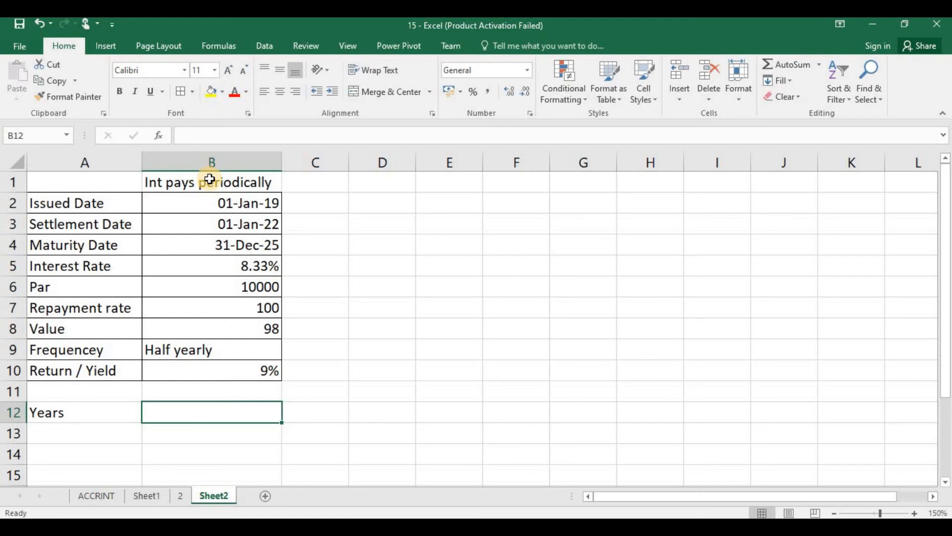
Step: Make the "Int pays periodically" heading in B1 bold
left_click(174, 179)
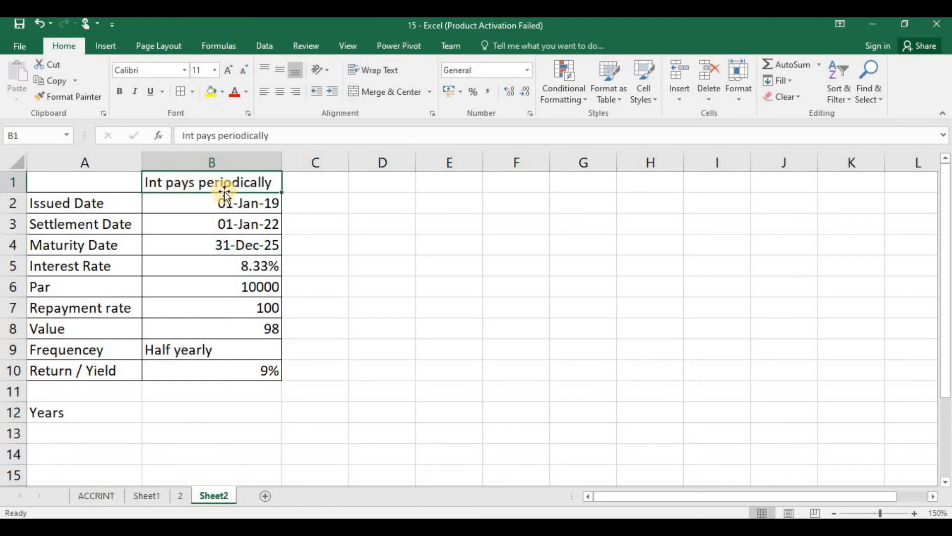
key("ctrl+b")
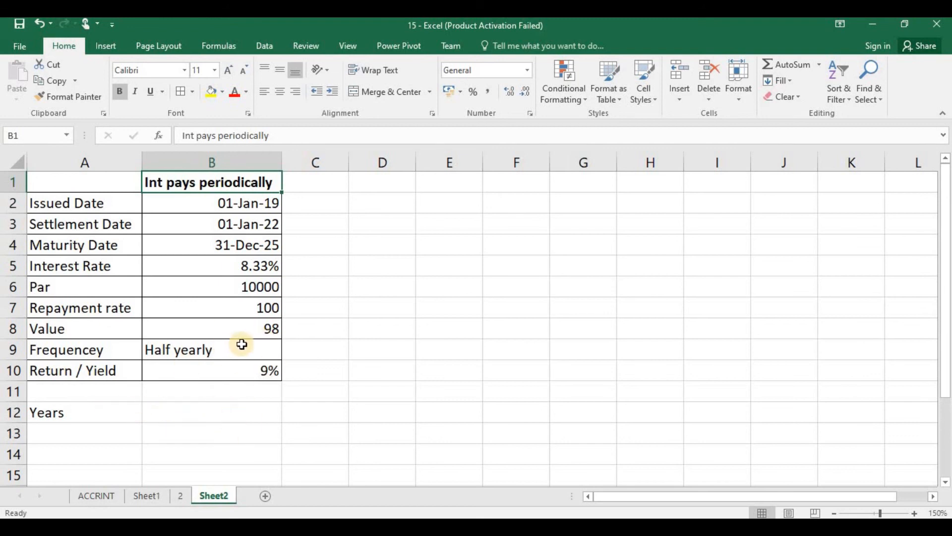
Step: Calculate the bond's duration in years in B12 with =DURATION(B3,B4,B5,B10,2,3), using semiannual frequency and the Actual/365 basis
left_click(204, 417)
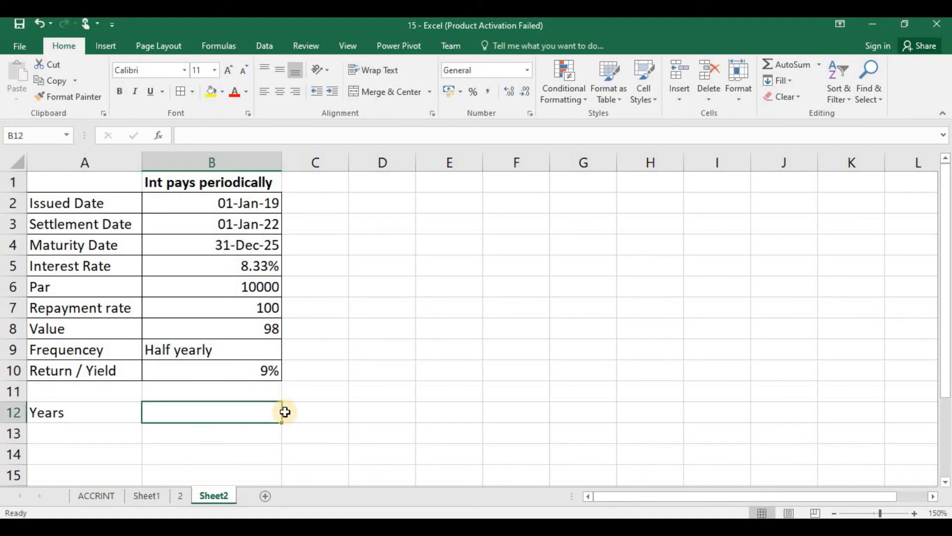
type("=dur")
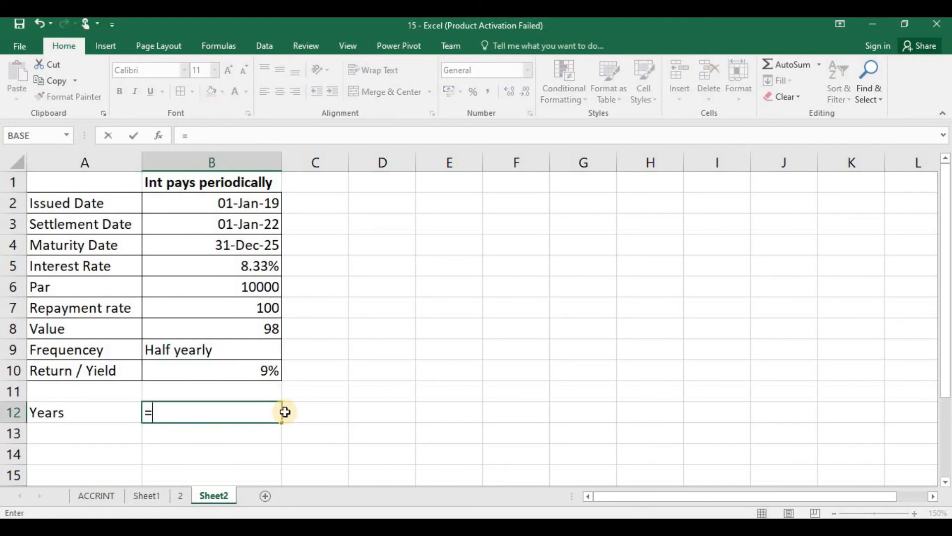
key("Tab")
key("Up")
key("Up")
key("Up")
key("Up")
key("Up")
key("Up")
key("Up")
key("Up")
key("Up")
type(",")
key("Up")
key("Up")
key("Up")
key("Up")
key("Up")
key("Up")
key("Up")
key("Up")
type(",")
key("Up")
key("Up")
key("Up")
key("Up")
key("Up")
key("Up")
key("Up")
type(",")
key("Up")
key("Up")
key("Up")
key("Up")
key("Down")
key("Down")
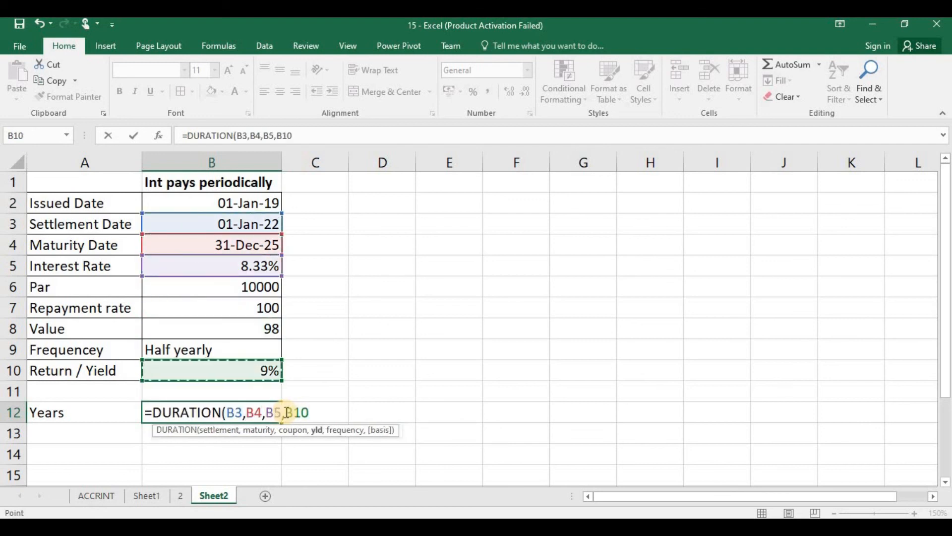
type(",2,3)")
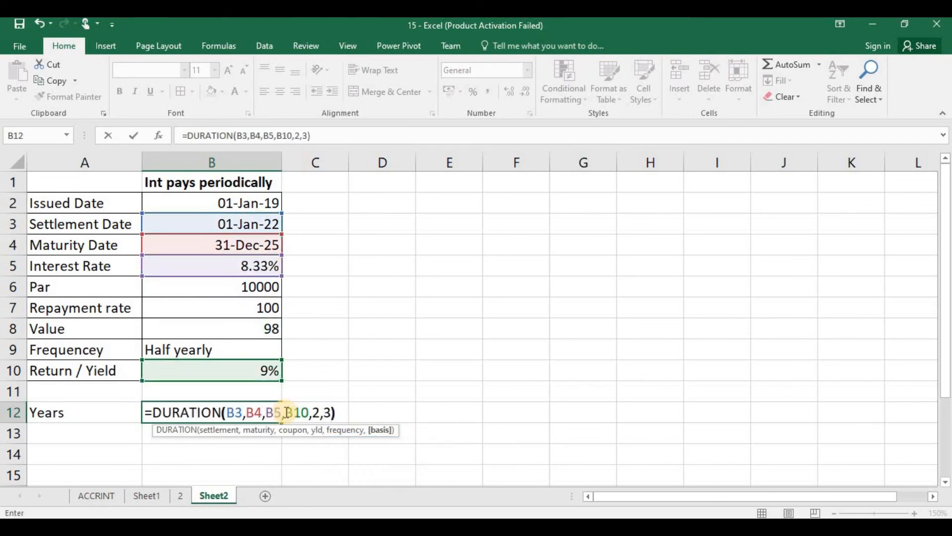
key("Return")
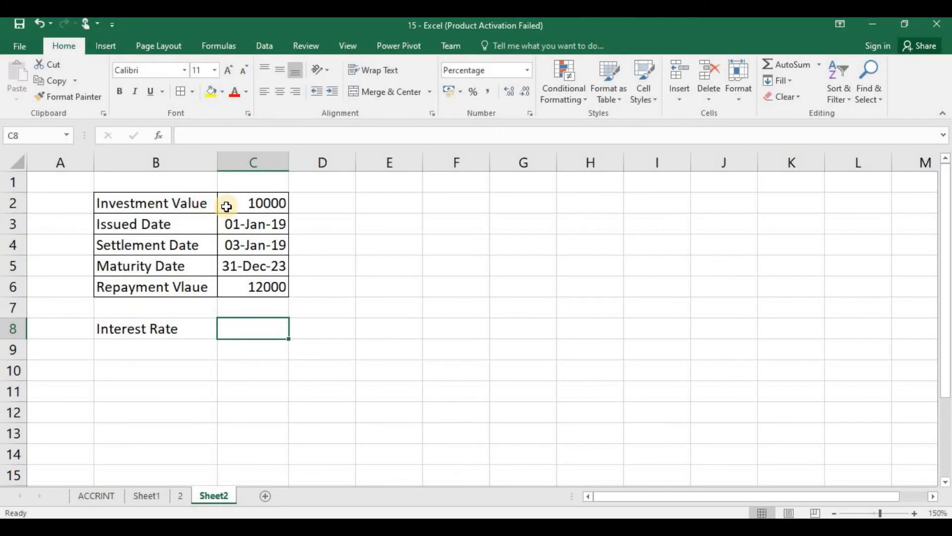
Step: Calculate the investment's interest rate in C8 with =INTRATE(C4,C5,C2,C6,3), using the settlement and maturity dates, investment and repayment values
left_click(234, 206)
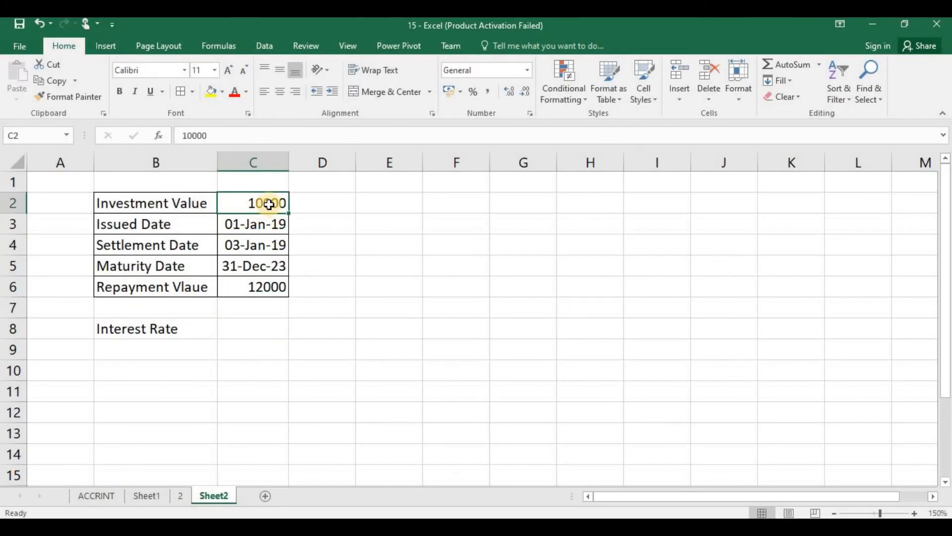
left_click(258, 246)
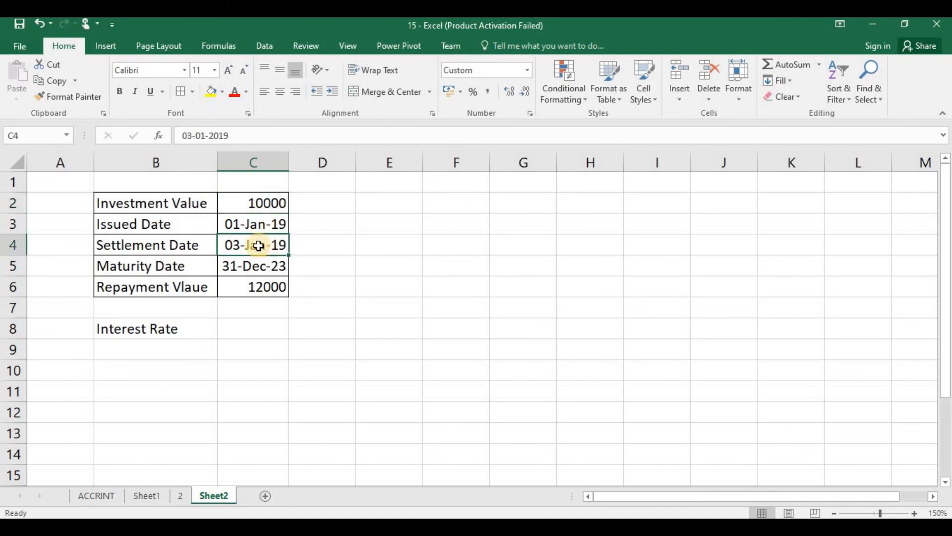
left_click(239, 268)
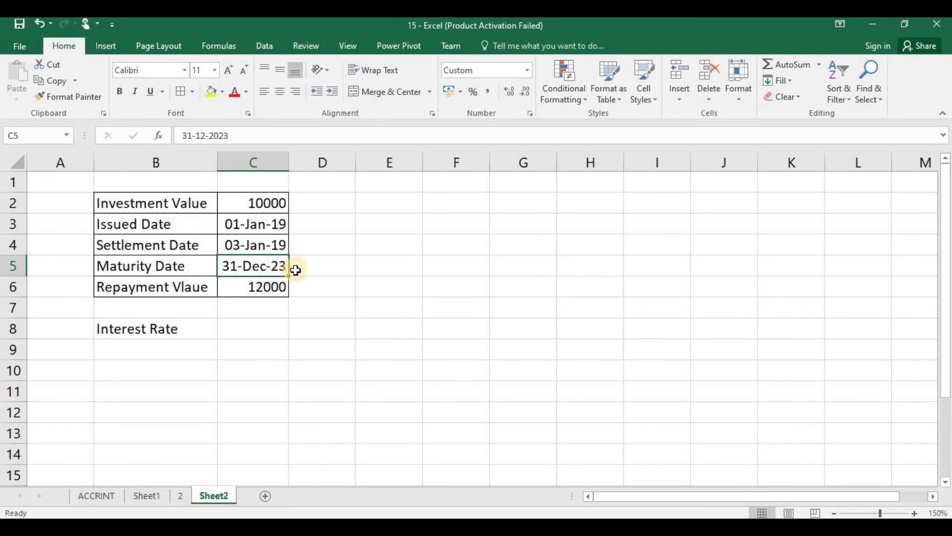
left_click(252, 287)
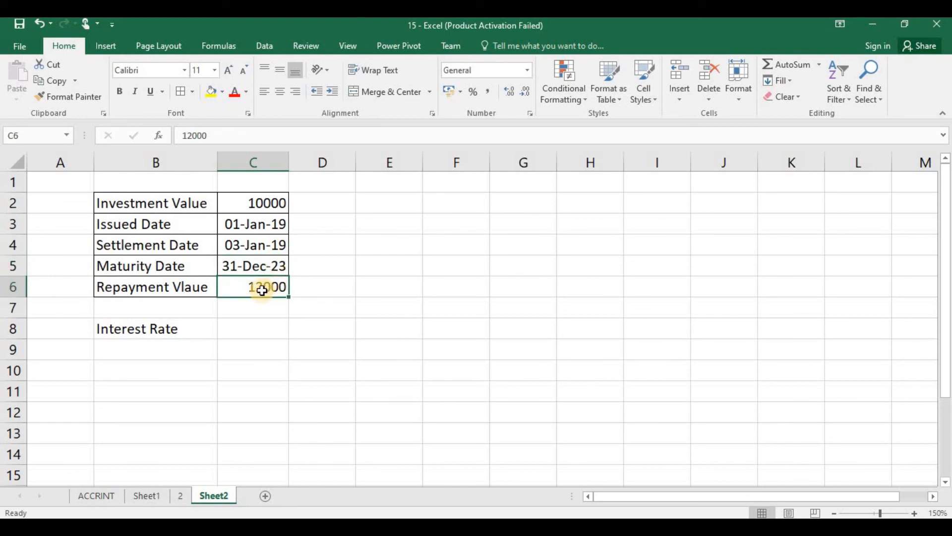
left_click(186, 335)
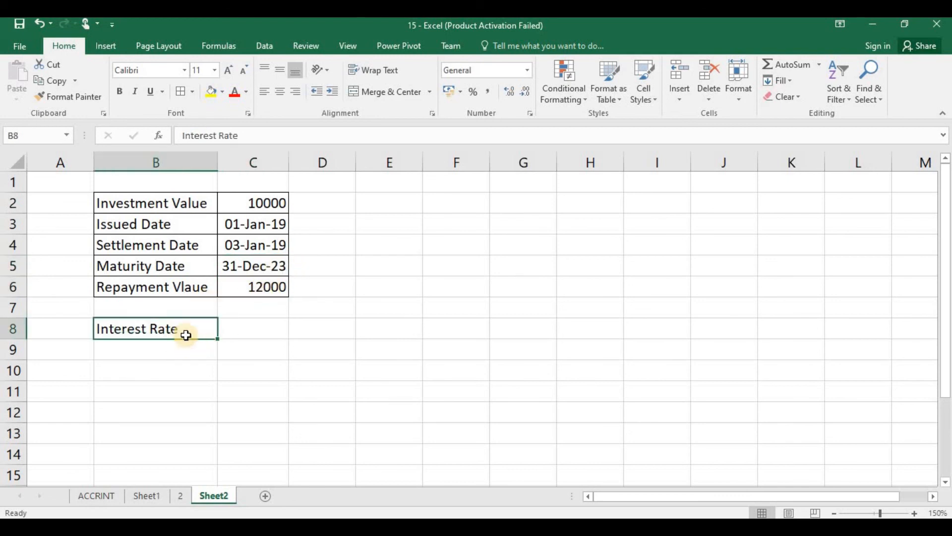
left_click(249, 325)
type("=int")
key("Down")
key("Down")
key("Tab")
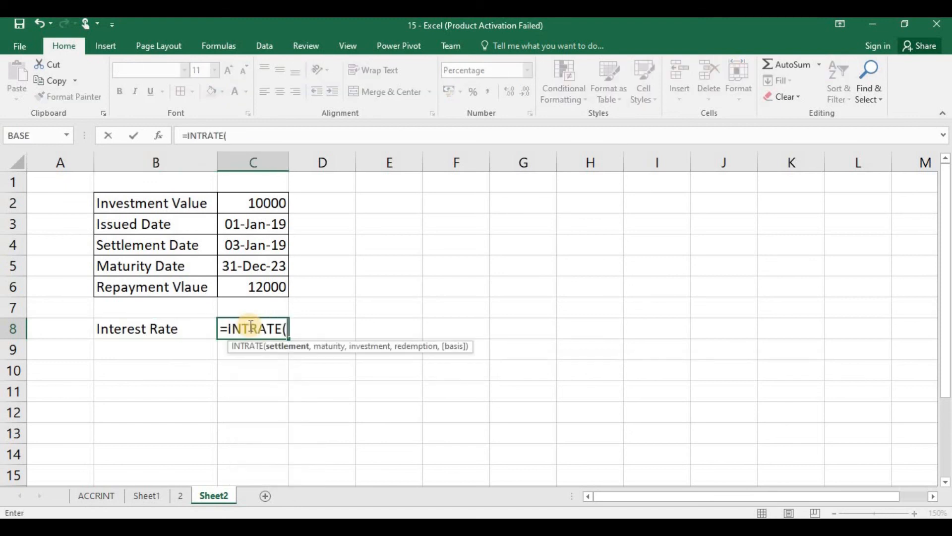
key("Up")
key("Up")
key("Up")
key("Up")
type(",")
key("Up")
key("Up")
key("Up")
type(",")
key("Up")
key("Up")
key("Up")
key("Up")
key("Up")
key("Up")
type(",")
key("Up")
key("Up")
type(",3)")
key("Return")
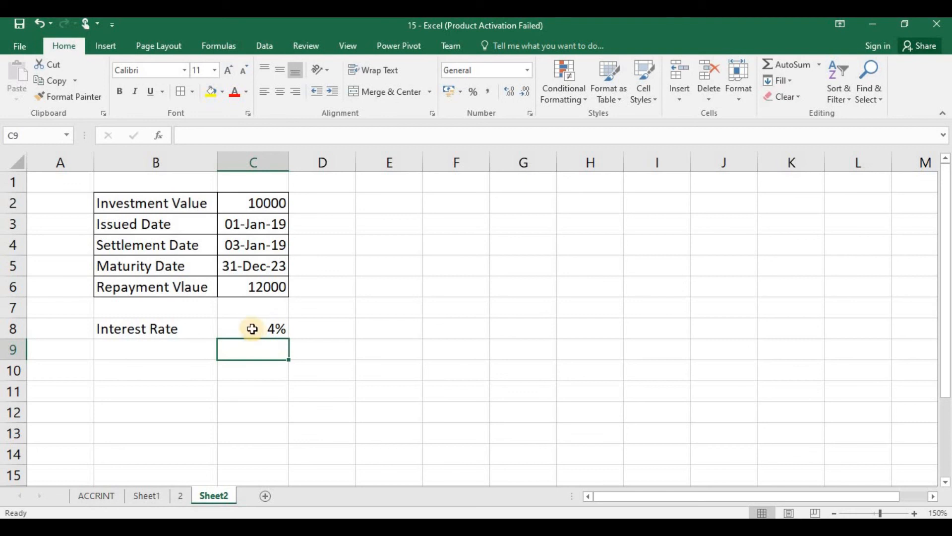
left_click(252, 328)
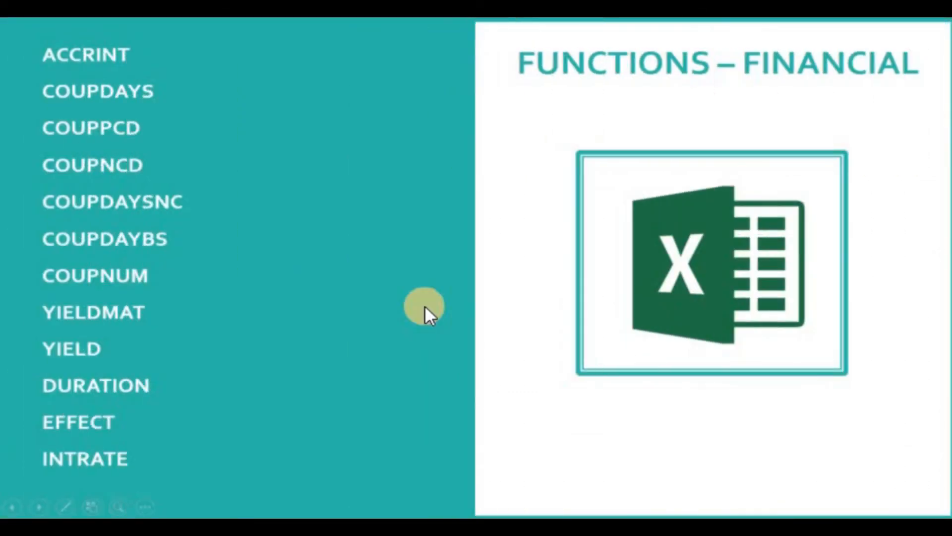